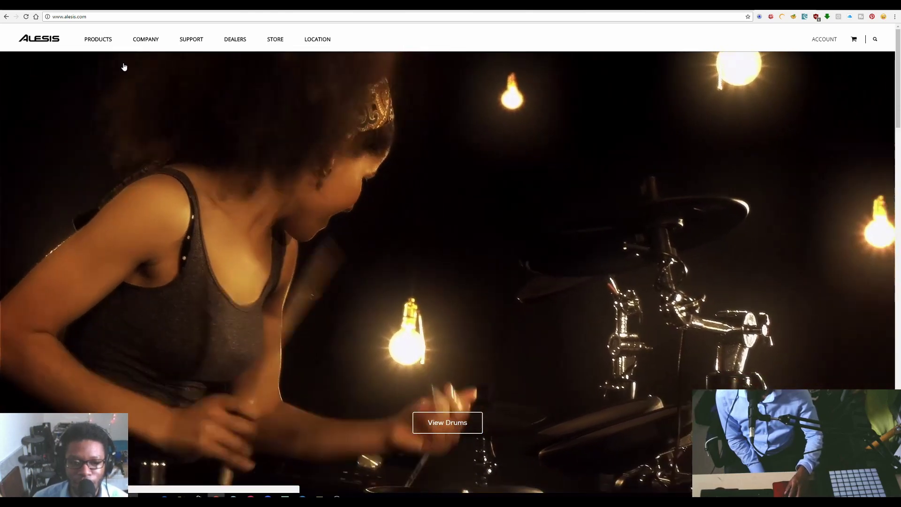
- Drop open the Products mega menu from the Alesis homepage navigation
{"action": "mouse_move", "coordinate": [113, 29]}
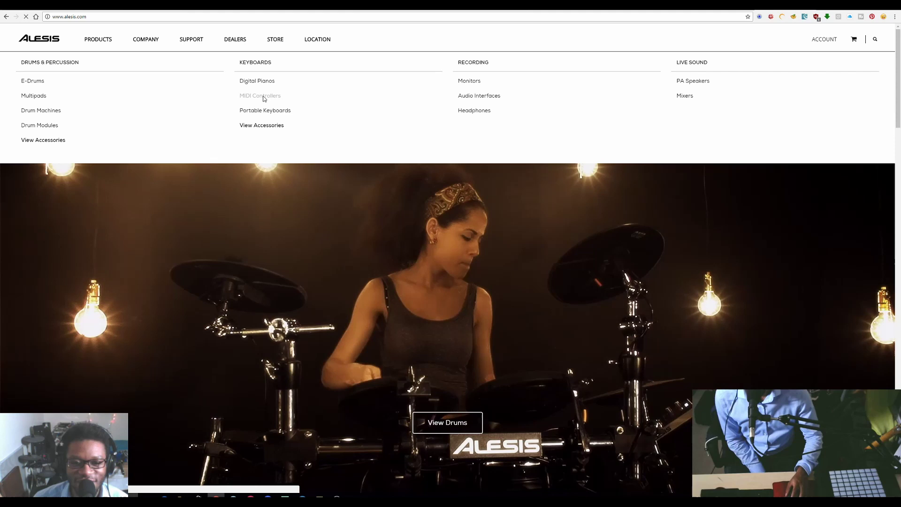
- Open the MIDI Controllers category and browse its keyboard models down the grid
{"action": "left_click", "coordinate": [261, 95]}
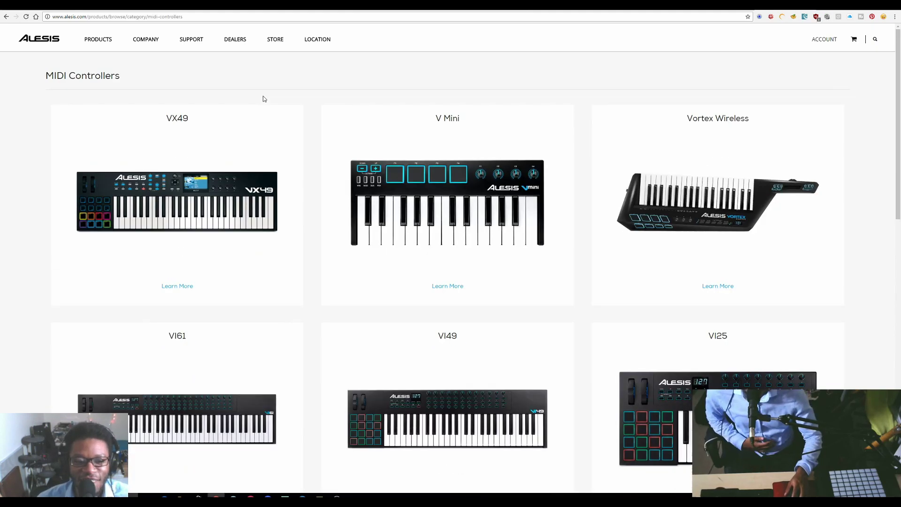
{"action": "scroll", "coordinate": [306, 135], "scroll_direction": "down", "scroll_amount": 3}
{"action": "scroll", "coordinate": [266, 262], "scroll_direction": "up", "scroll_amount": 3}
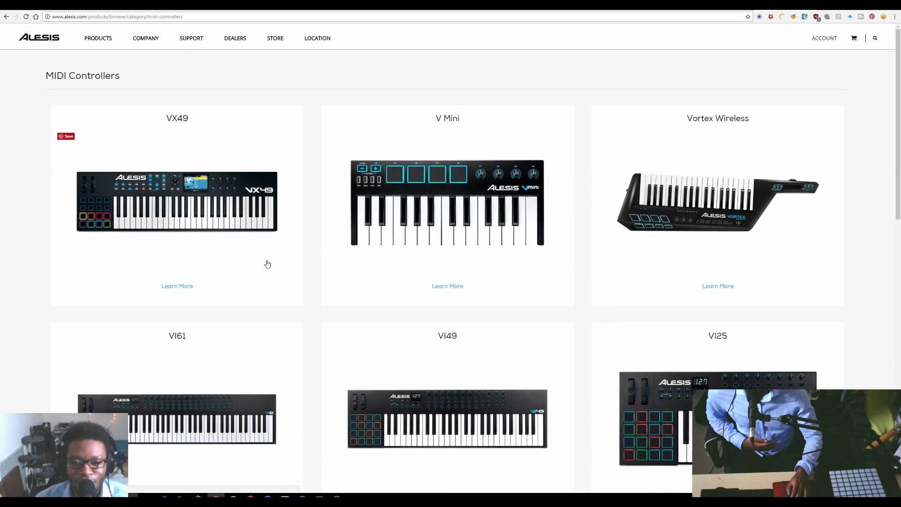
{"action": "right_click", "coordinate": [194, 182]}
{"action": "key", "text": "Escape"}
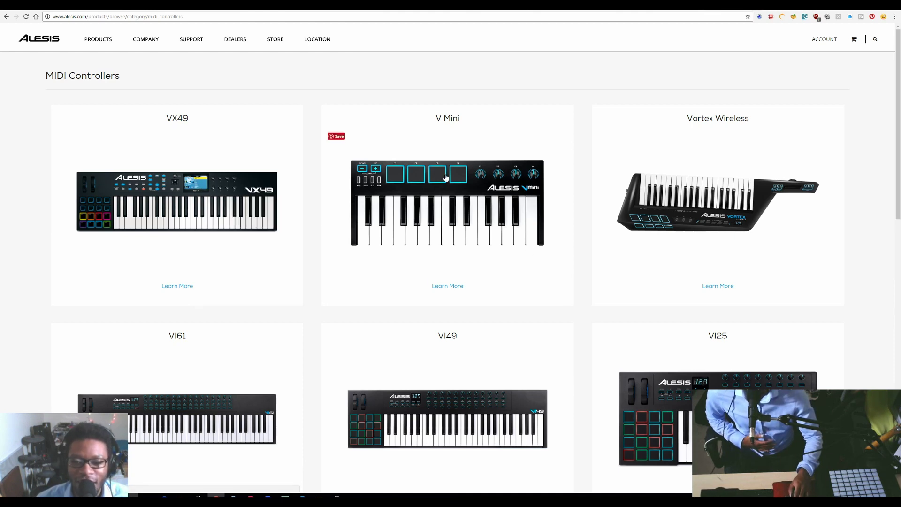
{"action": "scroll", "coordinate": [446, 178], "scroll_direction": "down", "scroll_amount": 2}
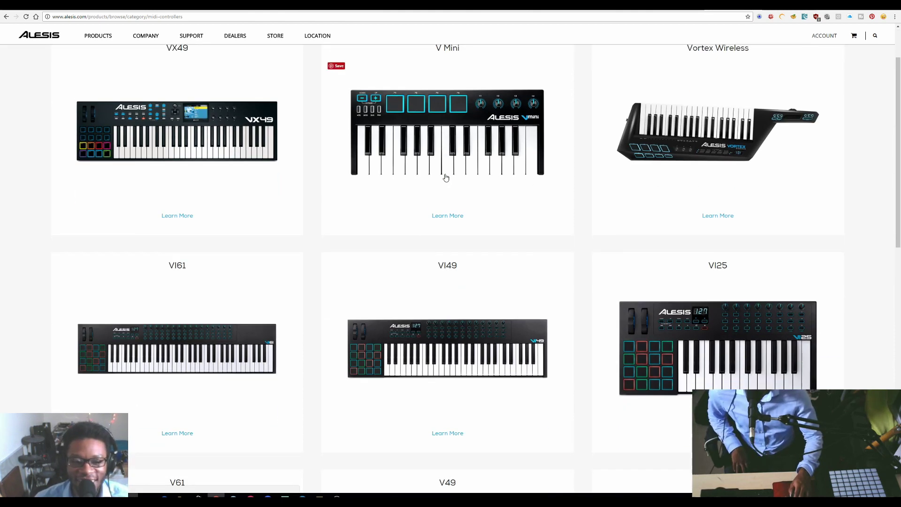
{"action": "scroll", "coordinate": [477, 181], "scroll_direction": "down", "scroll_amount": 2}
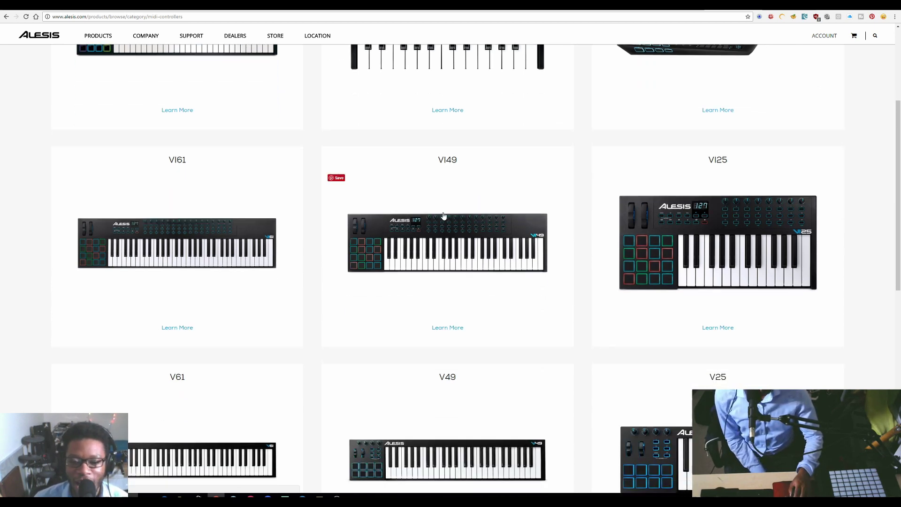
{"action": "scroll", "coordinate": [632, 196], "scroll_direction": "down", "scroll_amount": 7}
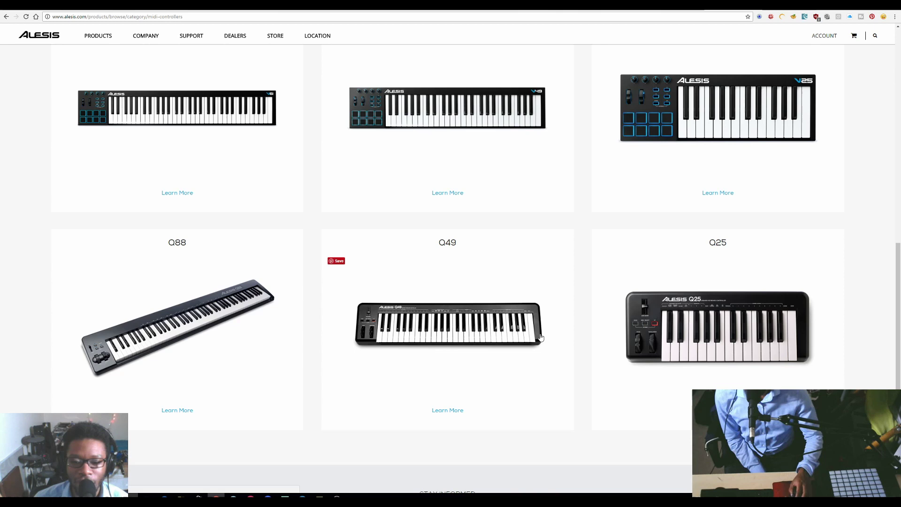
{"action": "scroll", "coordinate": [551, 285], "scroll_direction": "up", "scroll_amount": 9}
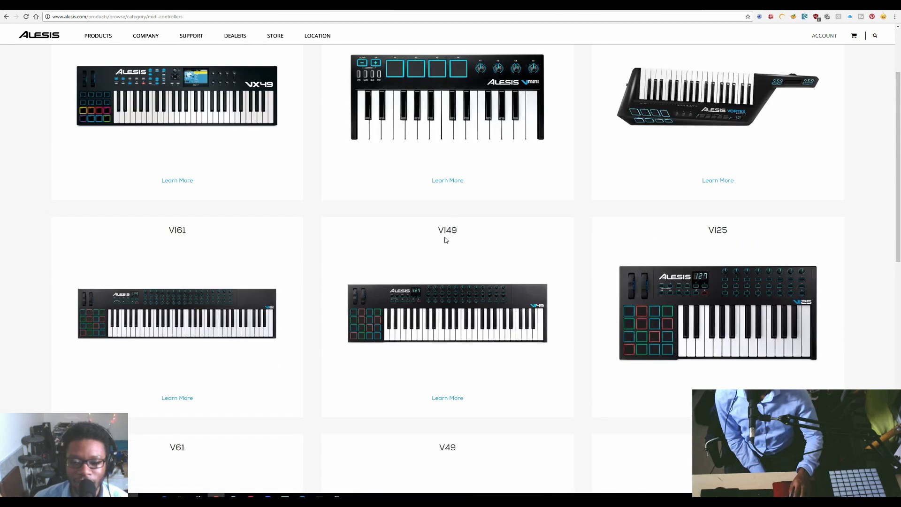
- On the VI49 product page, download the VI49 Editor for Windows from Updates & Drivers
{"action": "left_click", "coordinate": [458, 399]}
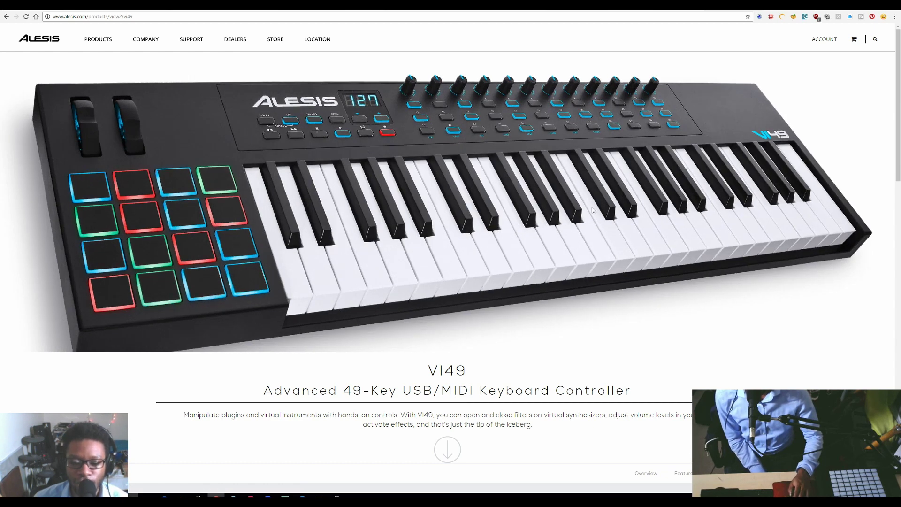
{"action": "scroll", "coordinate": [692, 316], "scroll_direction": "down", "scroll_amount": 1}
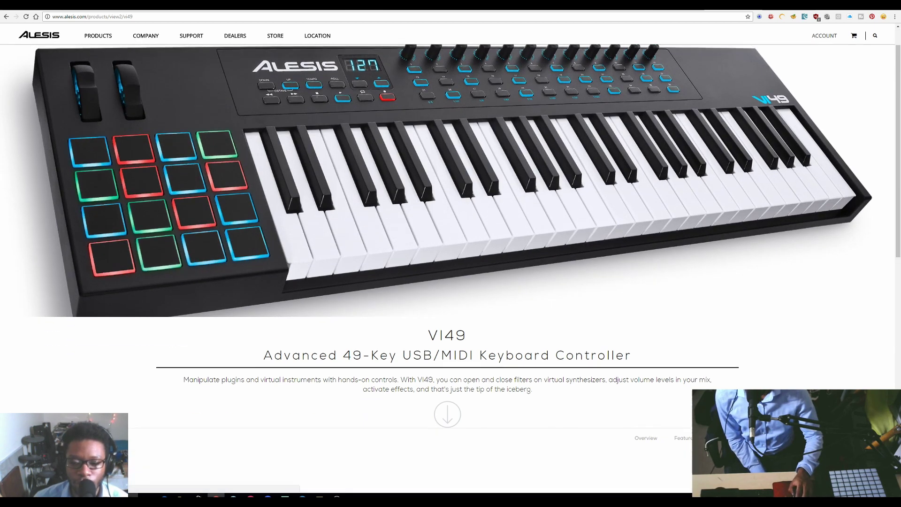
{"action": "scroll", "coordinate": [756, 352], "scroll_direction": "down", "scroll_amount": 9}
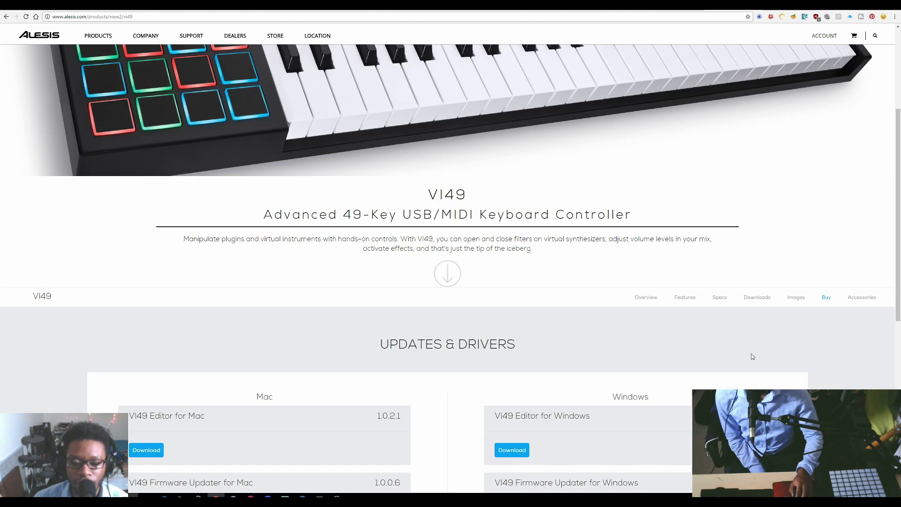
{"action": "scroll", "coordinate": [754, 344], "scroll_direction": "up", "scroll_amount": 3}
{"action": "scroll", "coordinate": [751, 333], "scroll_direction": "down", "scroll_amount": 2}
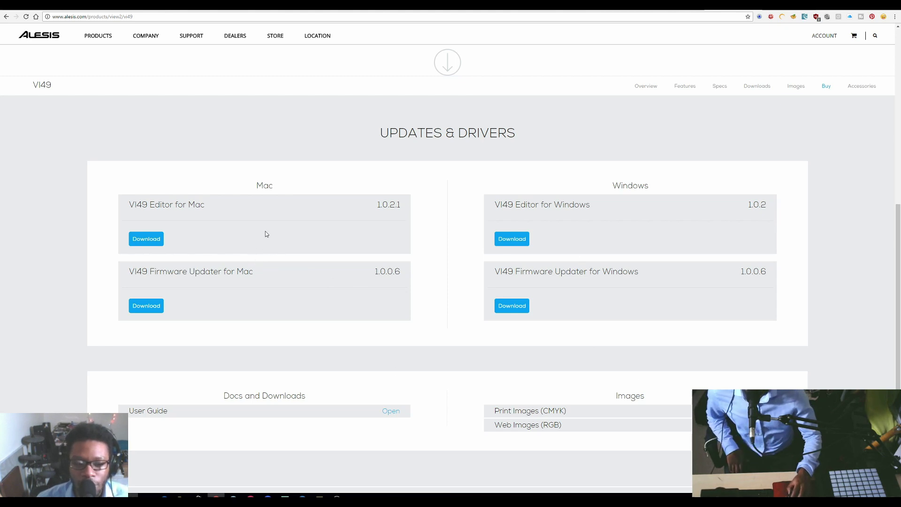
{"action": "left_click", "coordinate": [512, 239]}
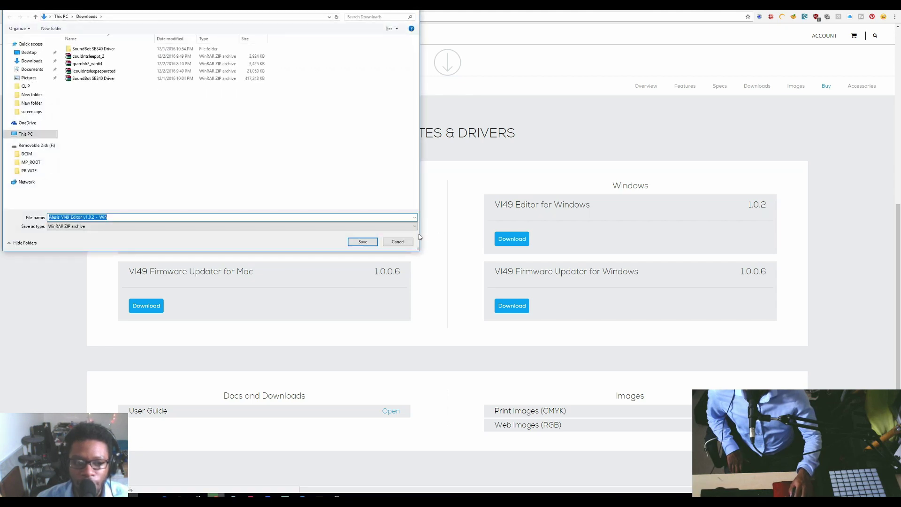
- Save the archive to Downloads, run the VI49 Editor installer to completion, and close WinRAR
{"action": "left_click", "coordinate": [362, 242]}
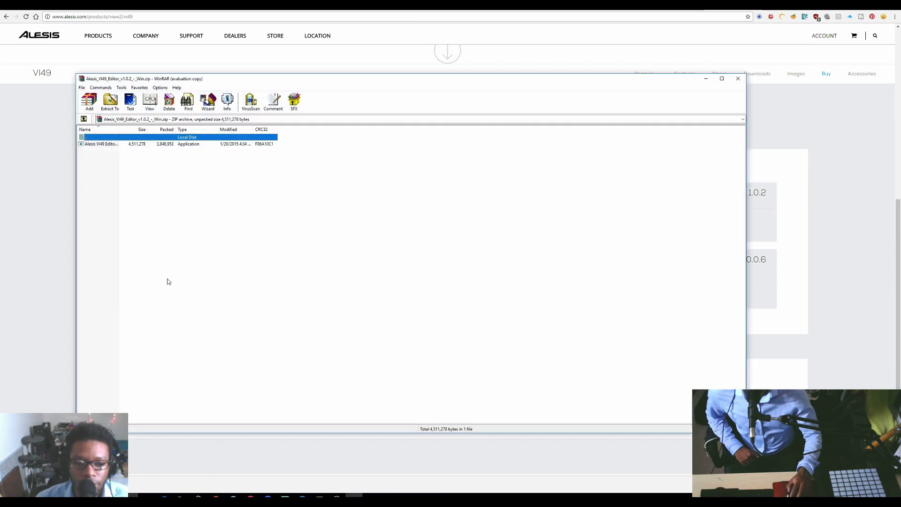
{"action": "double_click", "coordinate": [97, 144]}
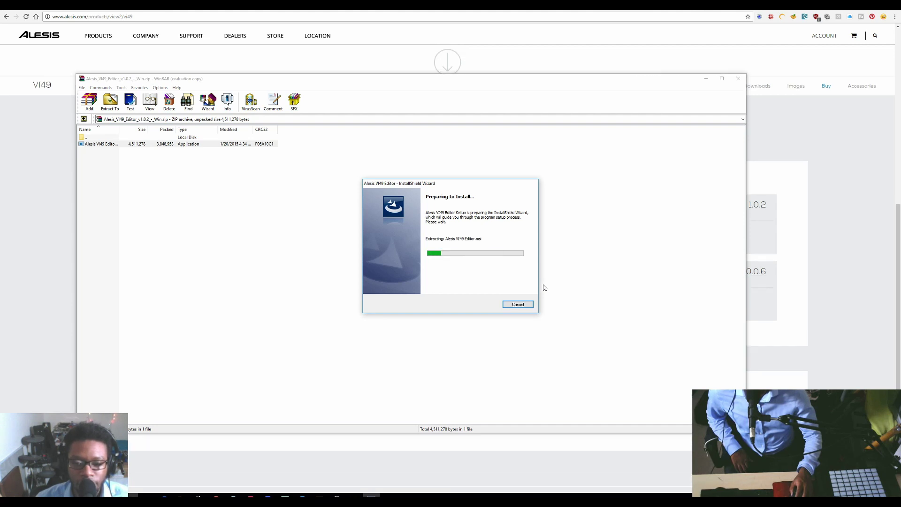
{"action": "left_click", "coordinate": [486, 307]}
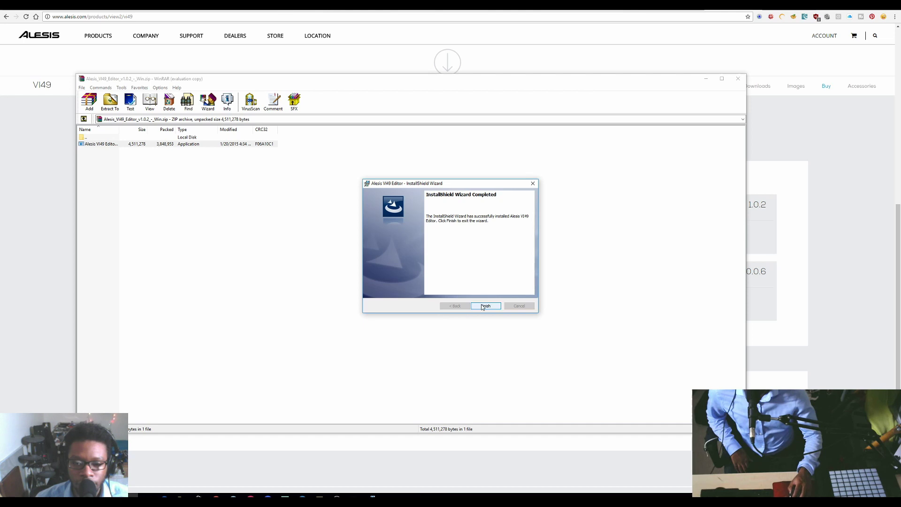
{"action": "left_click", "coordinate": [485, 306]}
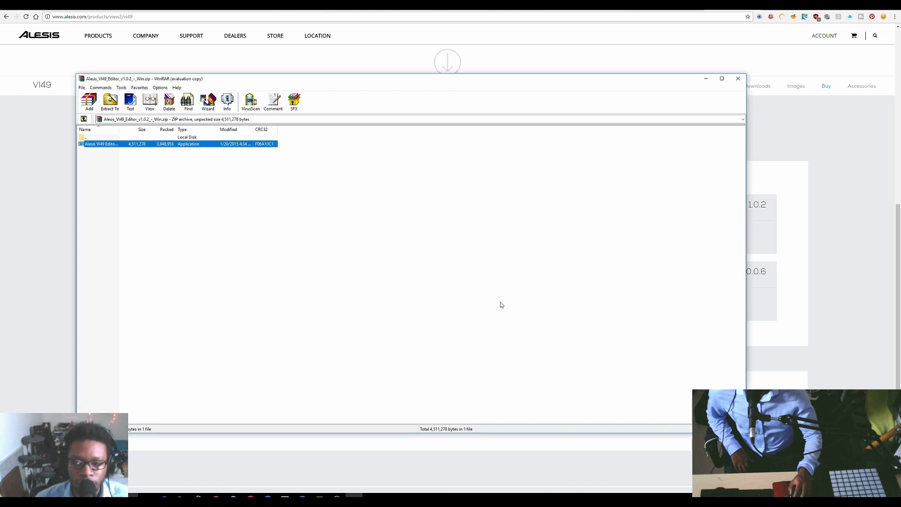
{"action": "left_click", "coordinate": [798, 280]}
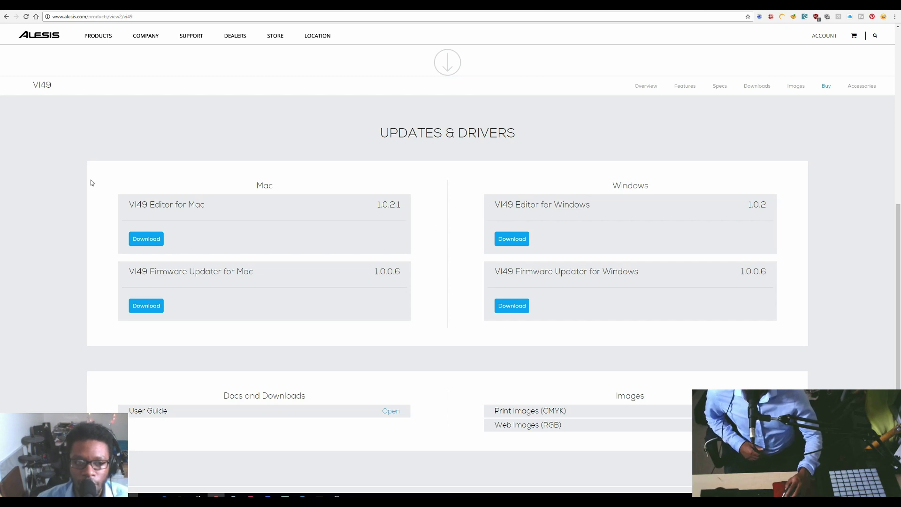
- Launch Alesis VI49 Editor from the Start menu's Recently added list
{"action": "key", "text": "super"}
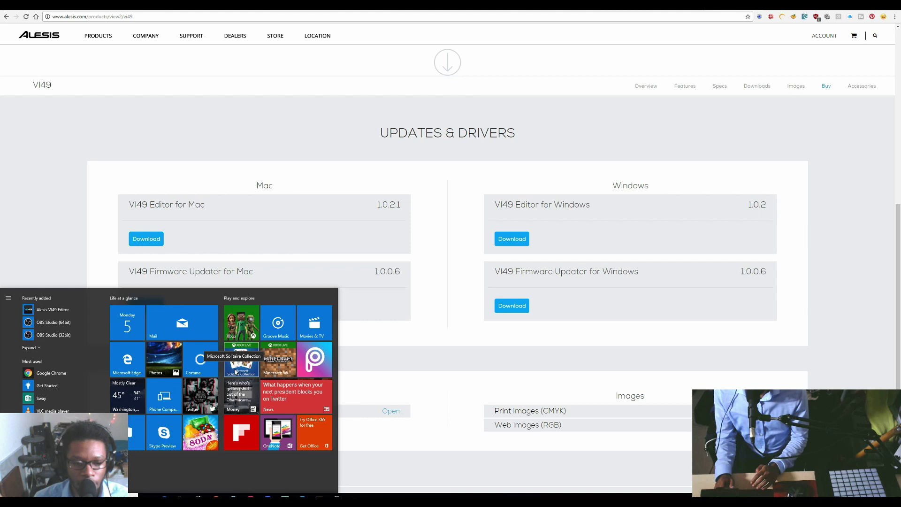
{"action": "left_click", "coordinate": [49, 312]}
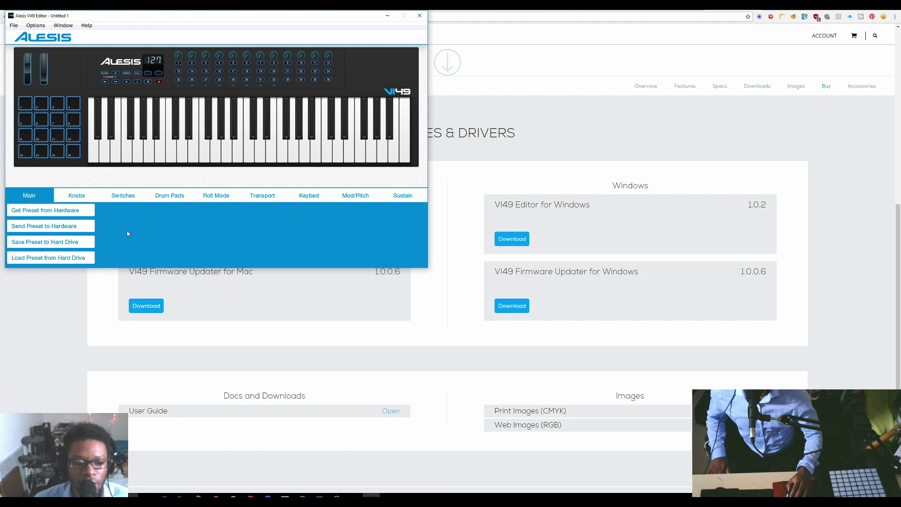
{"action": "left_click", "coordinate": [86, 197]}
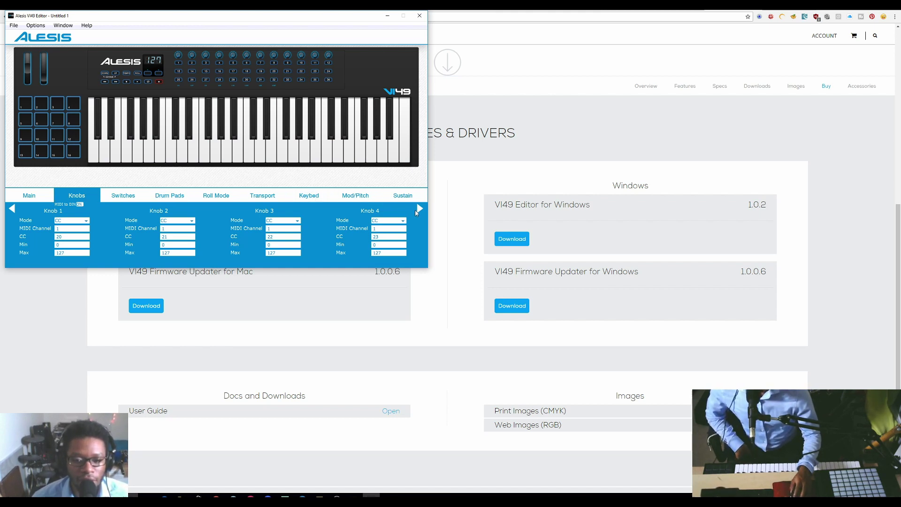
{"action": "left_click", "coordinate": [42, 199]}
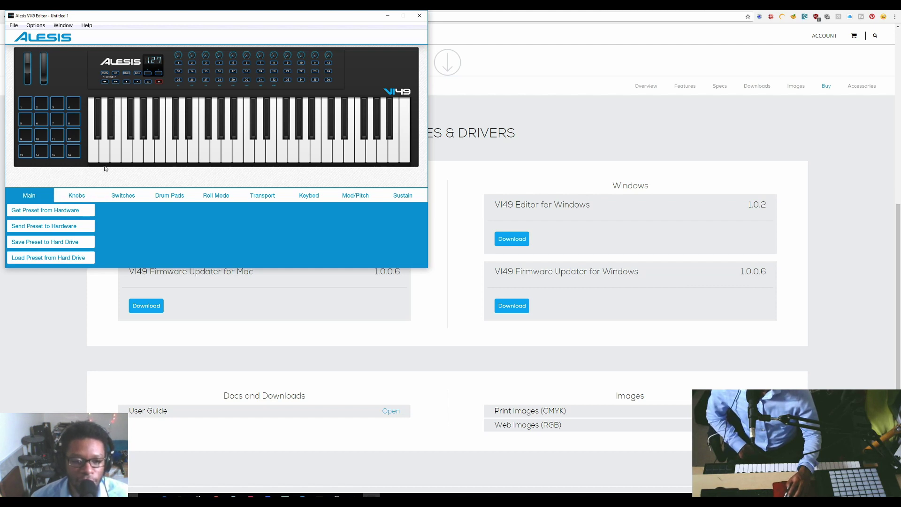
- Tour the keybed, switch, knob, drum pad, transport and mod/pitch wheel settings views
{"action": "left_click", "coordinate": [157, 146]}
{"action": "left_click", "coordinate": [201, 74]}
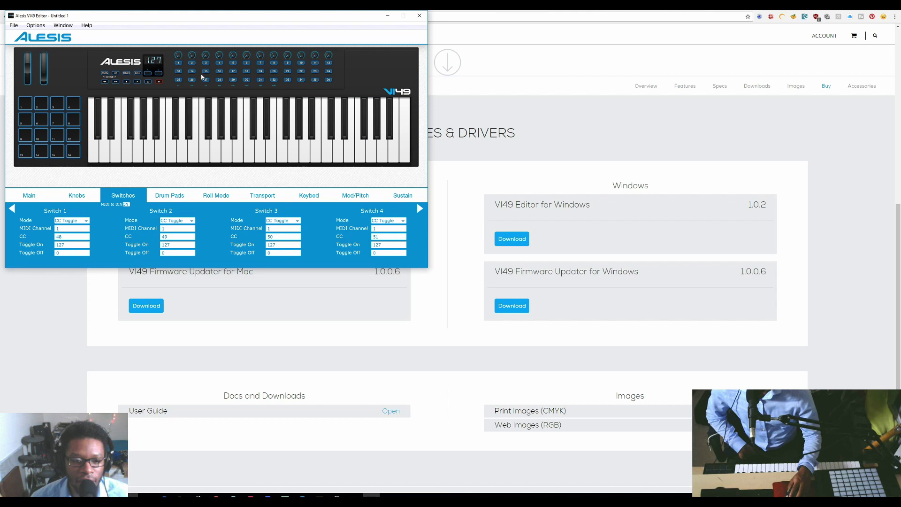
{"action": "left_click", "coordinate": [274, 55]}
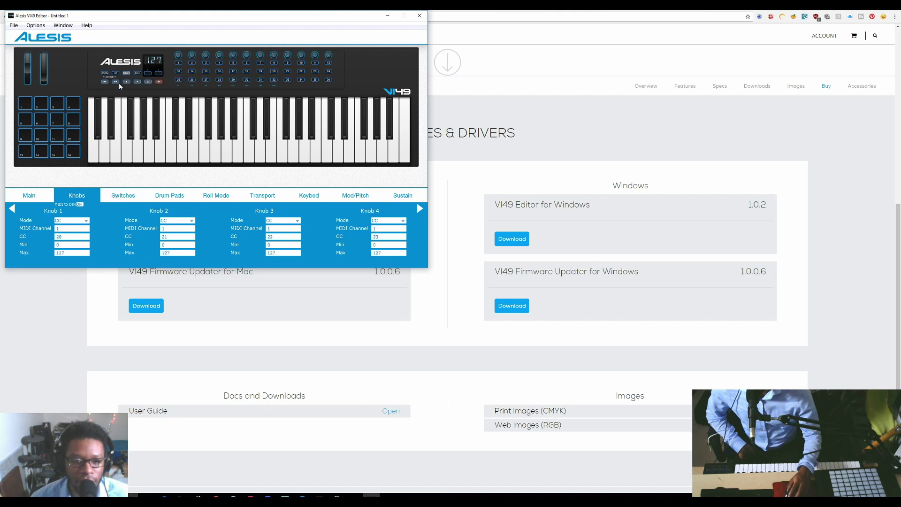
{"action": "left_click", "coordinate": [74, 120]}
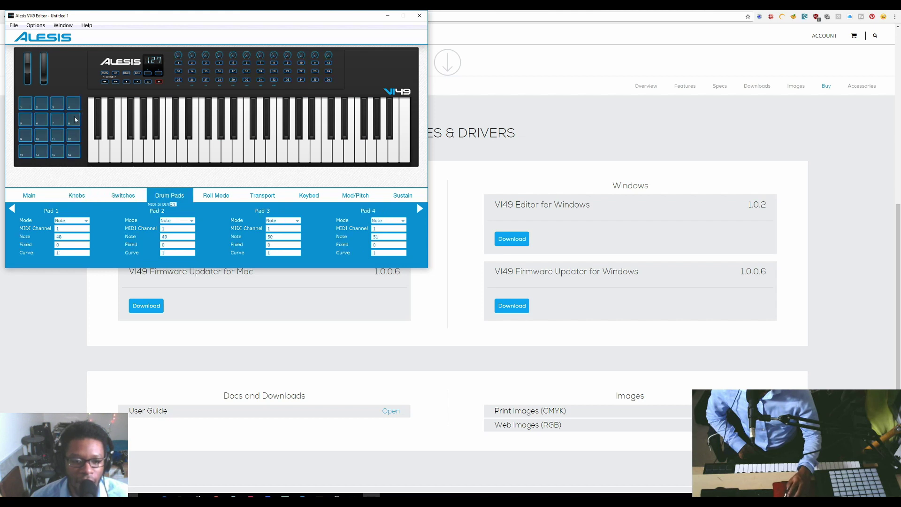
{"action": "left_click", "coordinate": [127, 83]}
{"action": "left_click", "coordinate": [178, 58]}
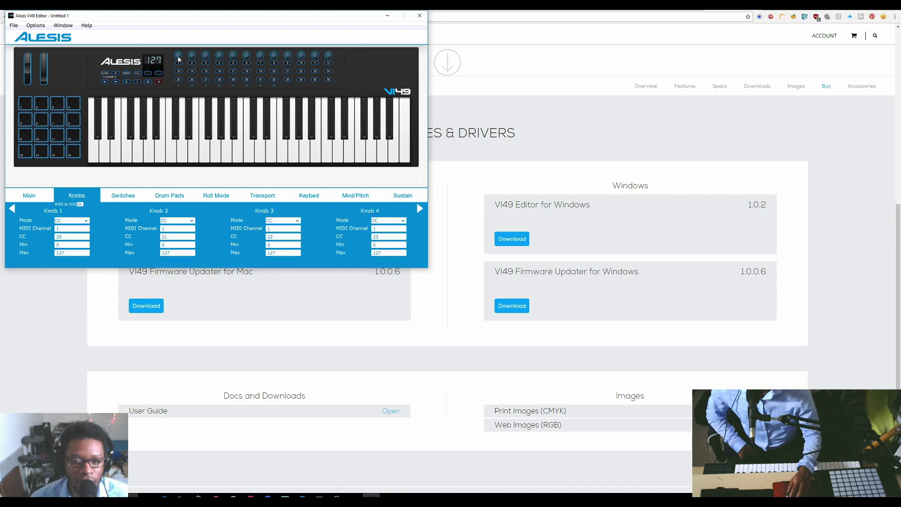
{"action": "left_click", "coordinate": [239, 72]}
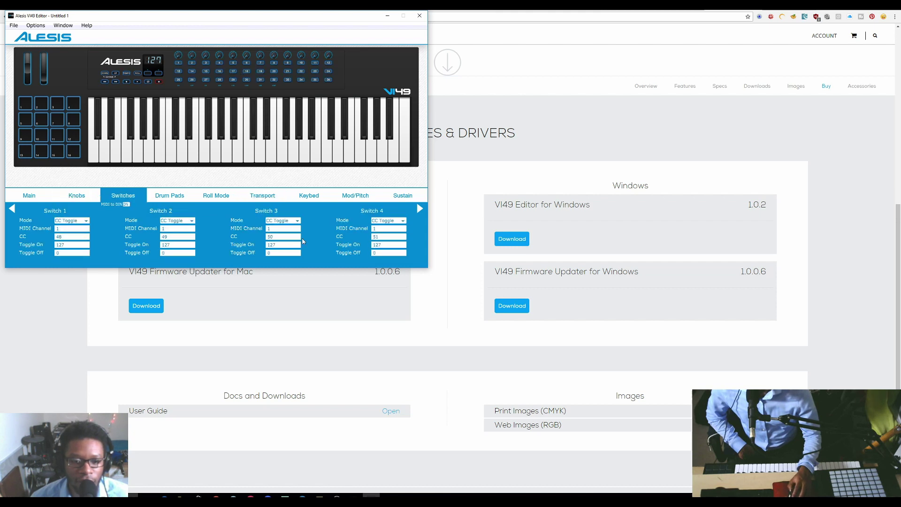
{"action": "left_click", "coordinate": [45, 68]}
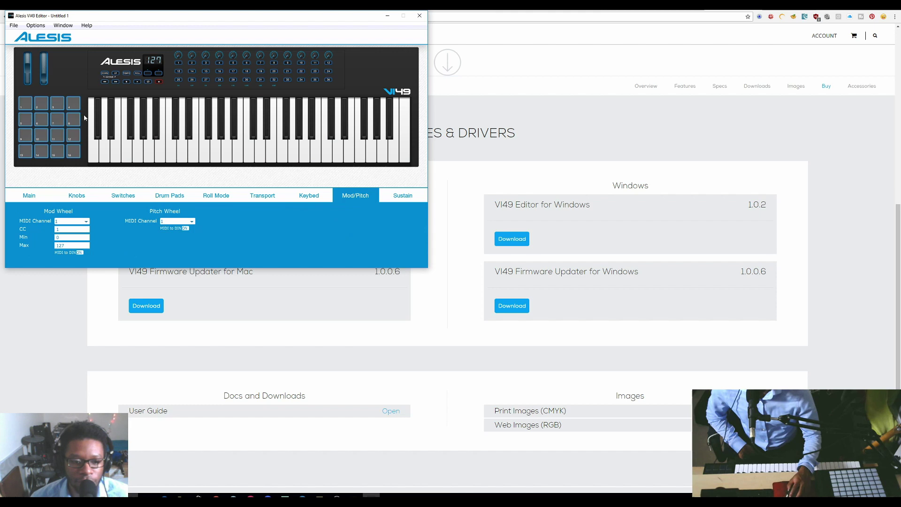
{"action": "left_click", "coordinate": [88, 195]}
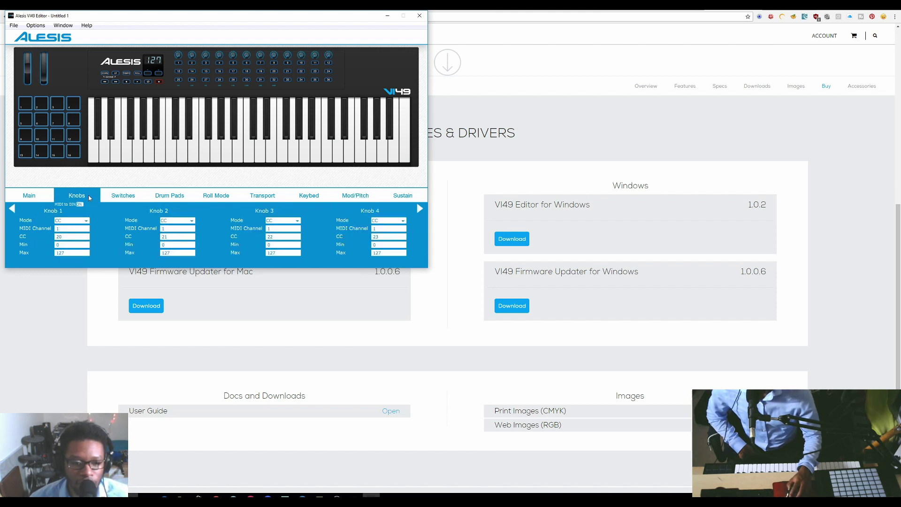
- Check Knob 1's Mode options keeping CC, then Switch 1's, keeping CC Toggle
{"action": "left_click", "coordinate": [75, 223]}
{"action": "left_click", "coordinate": [104, 222]}
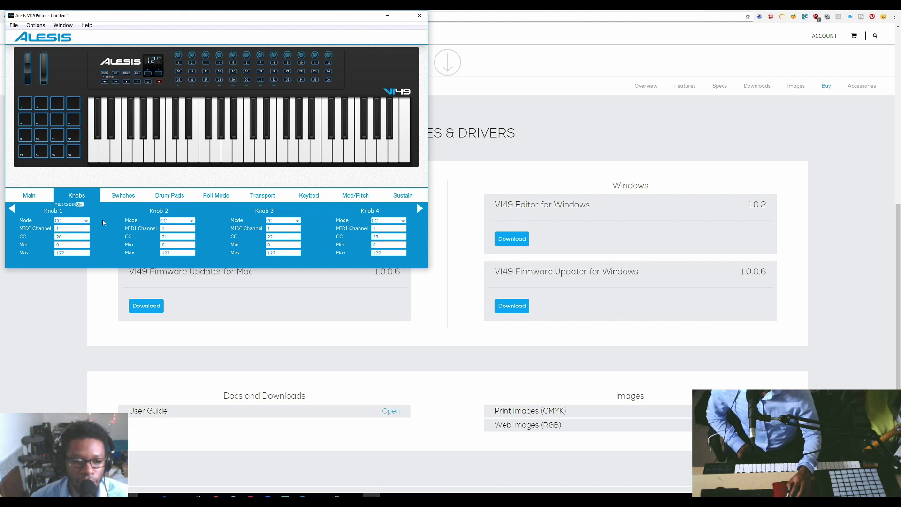
{"action": "left_click", "coordinate": [86, 222]}
{"action": "left_click", "coordinate": [115, 216]}
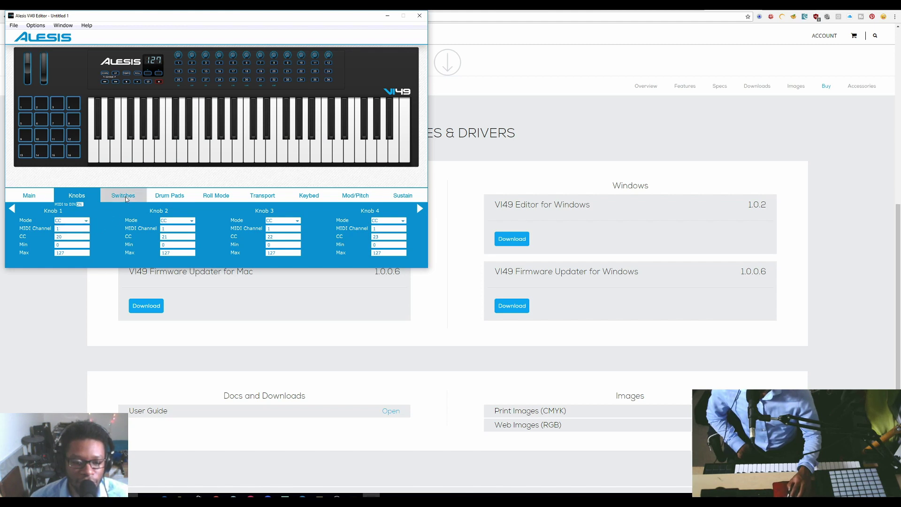
{"action": "left_click", "coordinate": [126, 196]}
{"action": "left_click", "coordinate": [86, 221]}
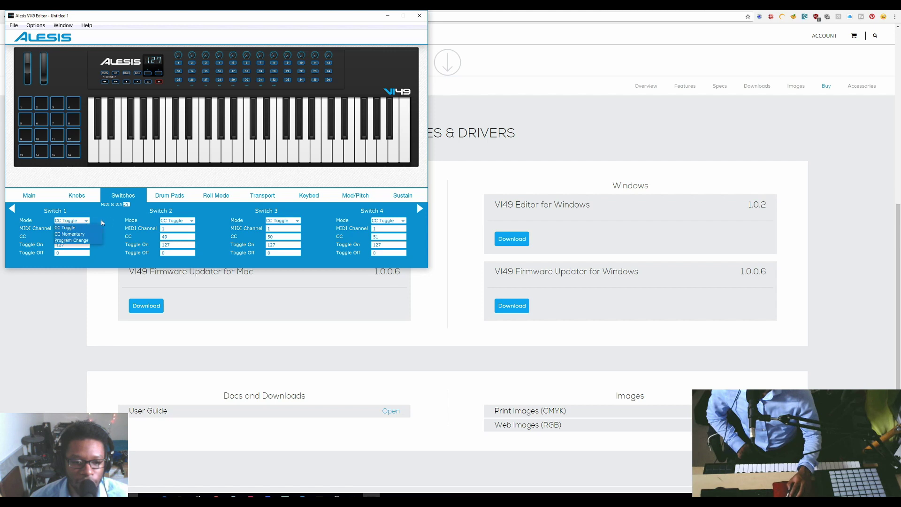
{"action": "left_click", "coordinate": [103, 222]}
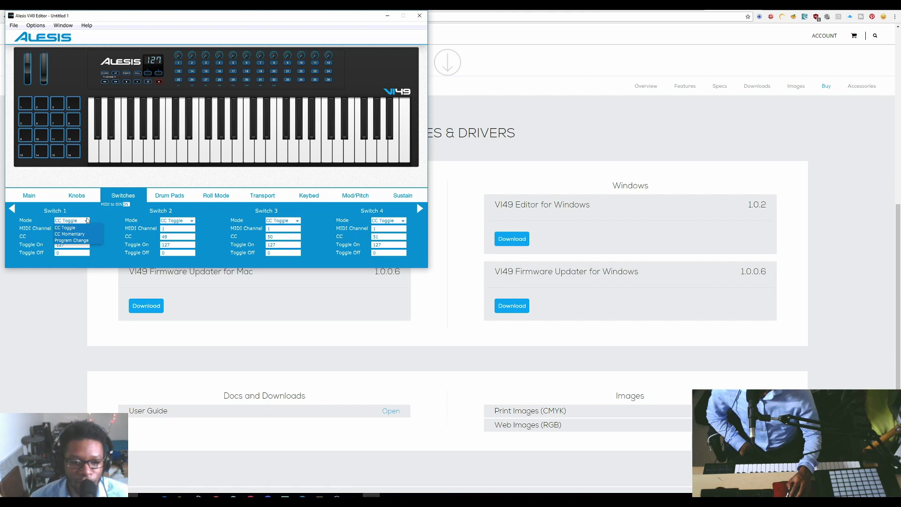
{"action": "left_click", "coordinate": [115, 169]}
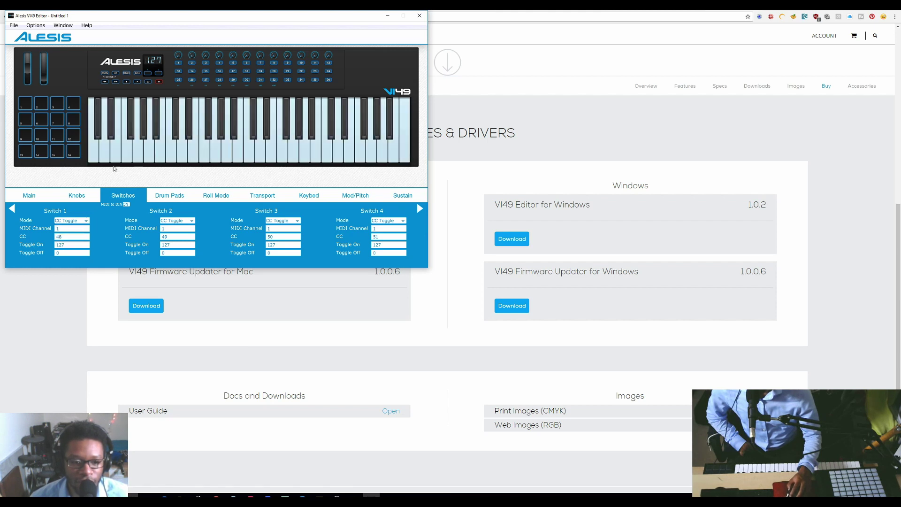
- On the Knobs tab, try Knob 1 in Aftertouch mode, then return it to CC
{"action": "left_click", "coordinate": [81, 196]}
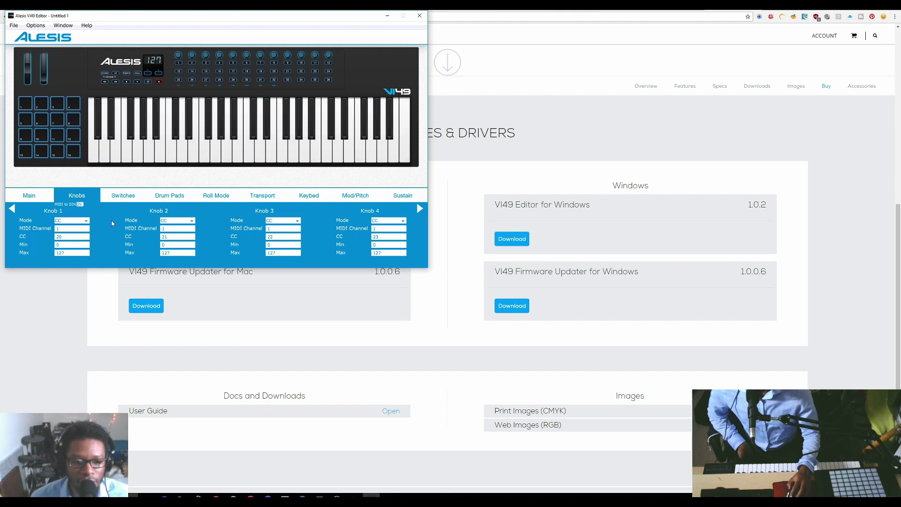
{"action": "scroll", "coordinate": [77, 219], "scroll_direction": "down", "scroll_amount": 3}
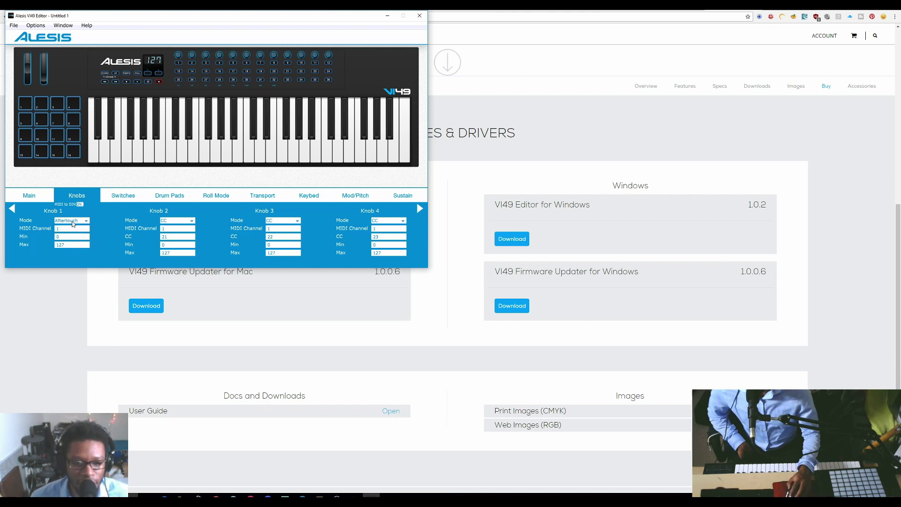
{"action": "left_click", "coordinate": [73, 221]}
{"action": "left_click", "coordinate": [71, 229]}
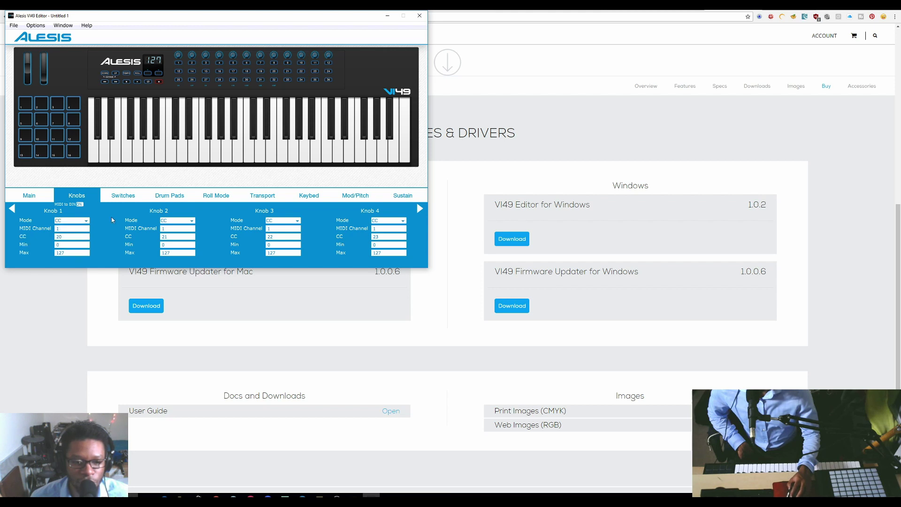
{"action": "left_click", "coordinate": [73, 233]}
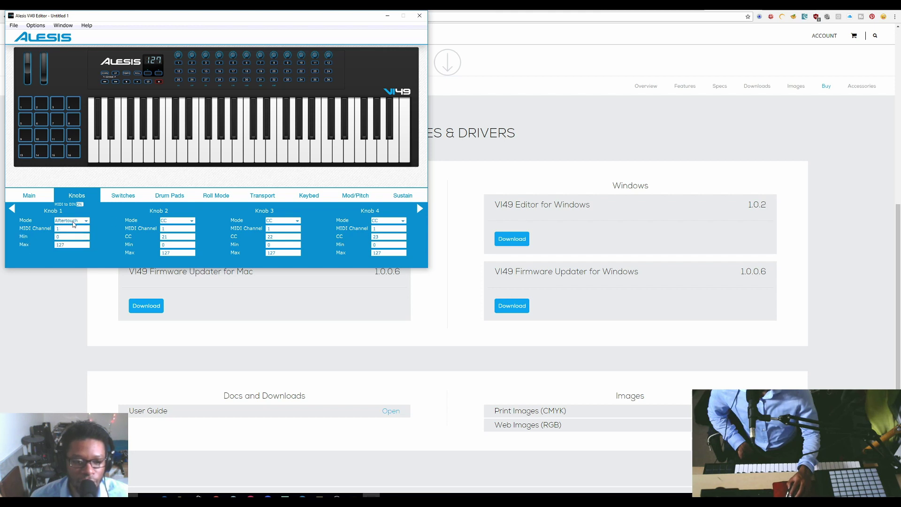
{"action": "left_click", "coordinate": [74, 221]}
{"action": "left_click", "coordinate": [72, 229]}
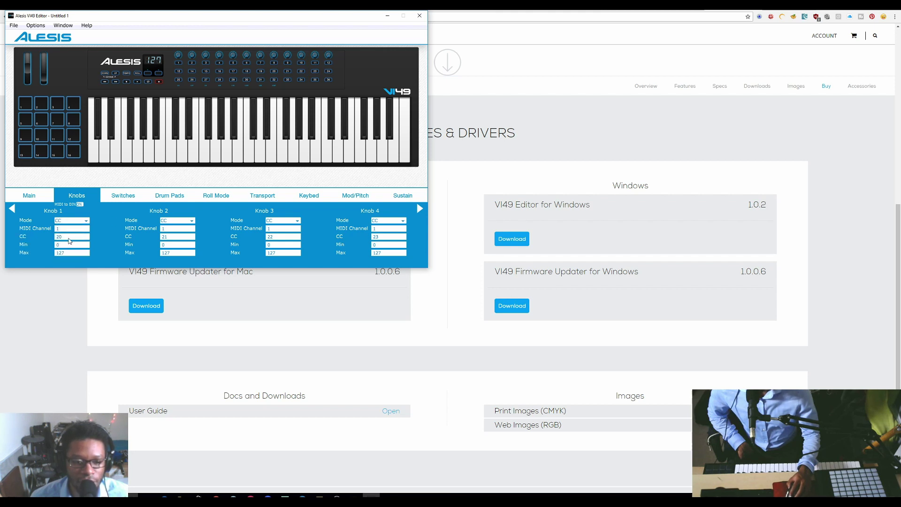
{"action": "left_click", "coordinate": [120, 196]}
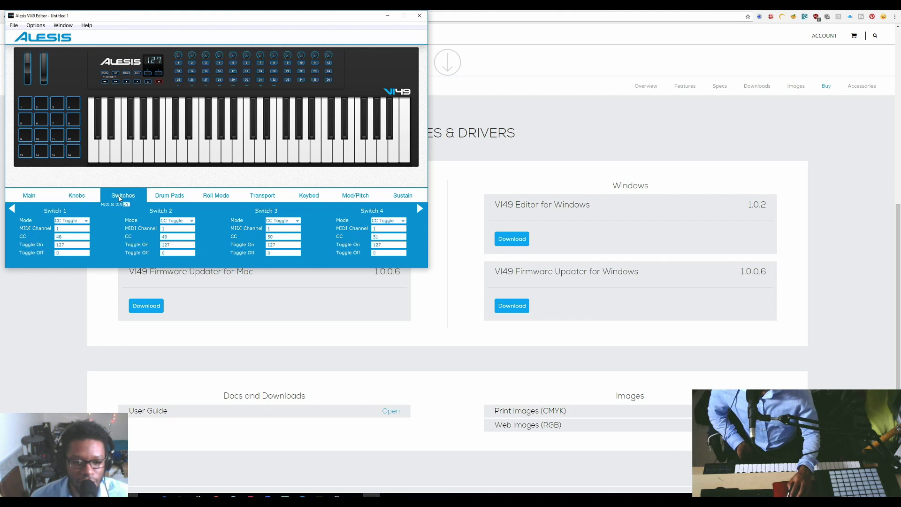
- View the keybed settings, then return to the Switch 1–4 settings
{"action": "left_click", "coordinate": [170, 137]}
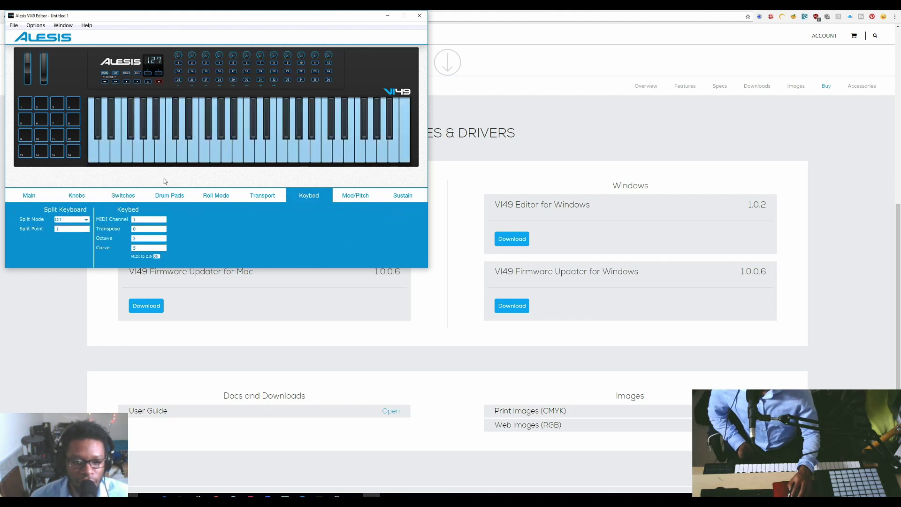
{"action": "left_click", "coordinate": [109, 194]}
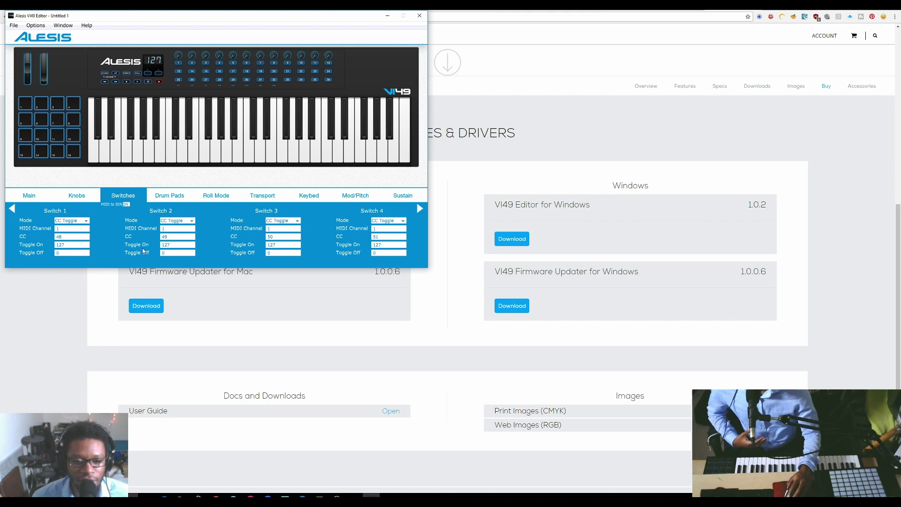
- Show the Pads 1–4 settings and check Pad 2's Mode choices, keeping Note
{"action": "left_click", "coordinate": [175, 196]}
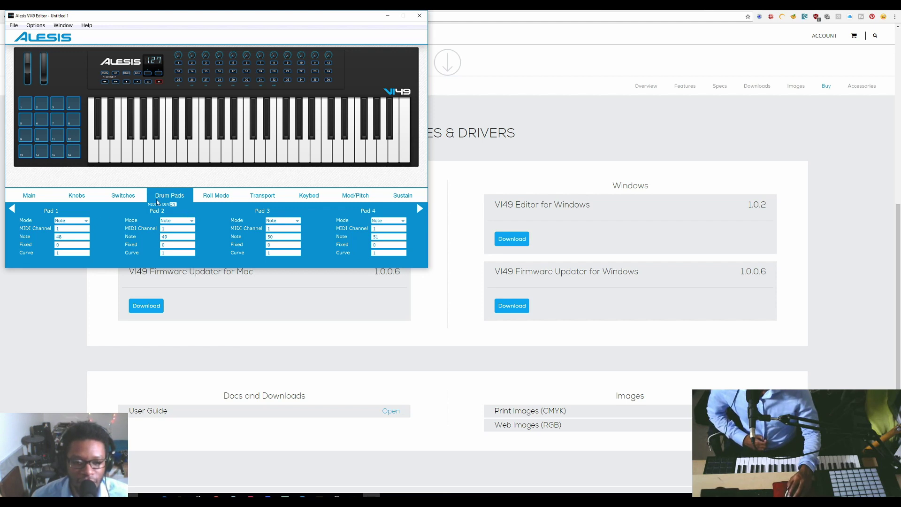
{"action": "left_click", "coordinate": [187, 221]}
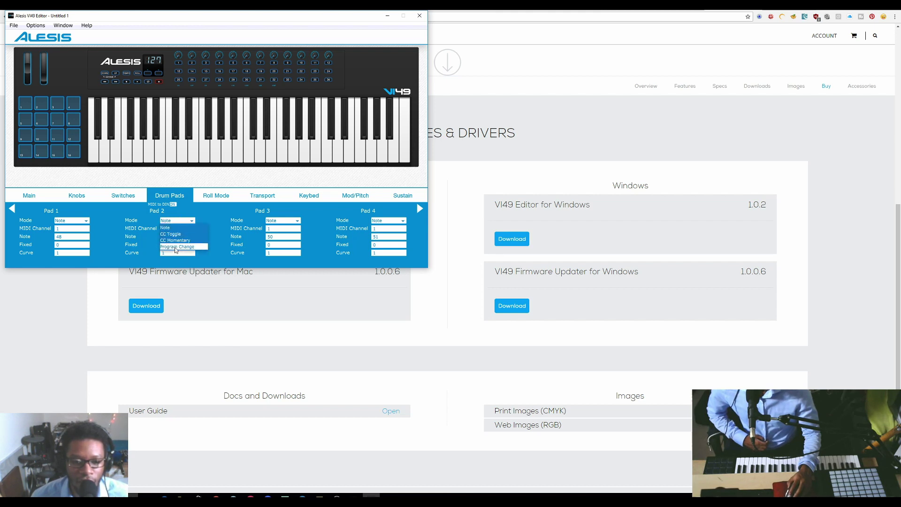
{"action": "left_click", "coordinate": [185, 228]}
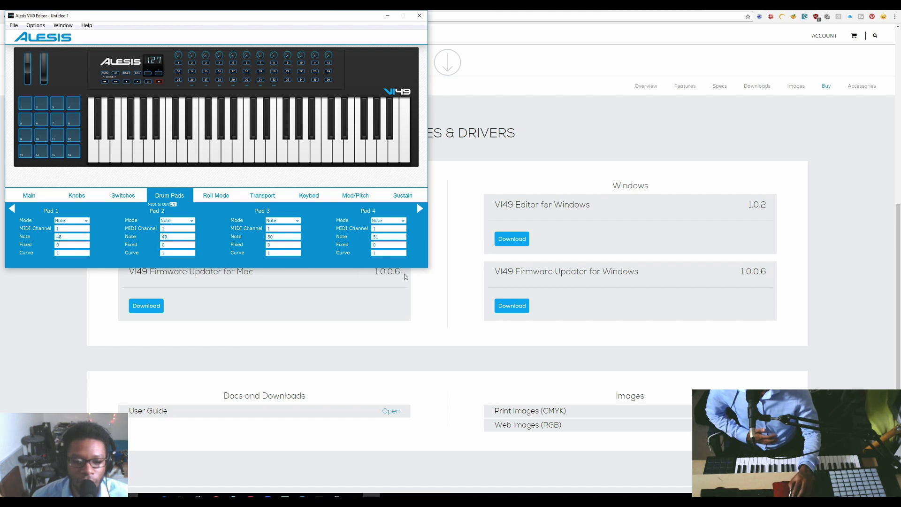
- Set the Roll Mode function to Momentary with Time Div left at 1/4, then view Transport
{"action": "left_click", "coordinate": [222, 200]}
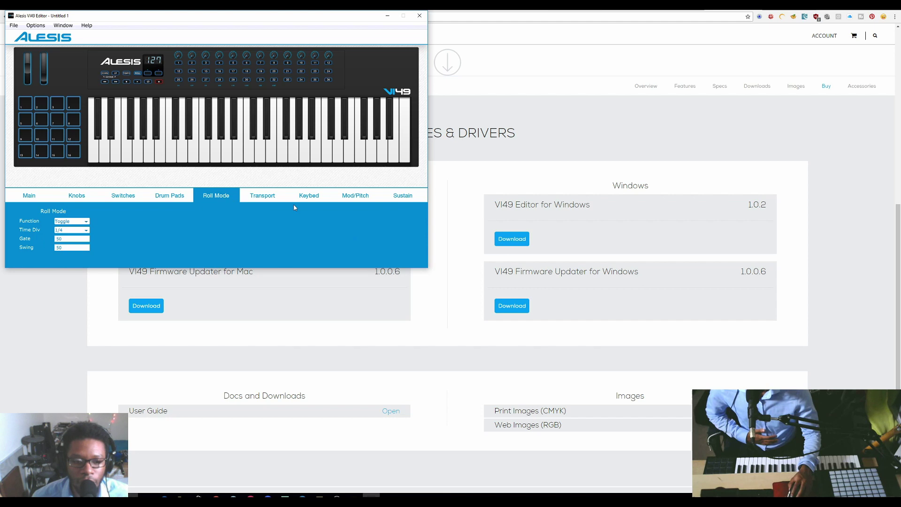
{"action": "left_click", "coordinate": [85, 230]}
{"action": "left_click", "coordinate": [86, 231]}
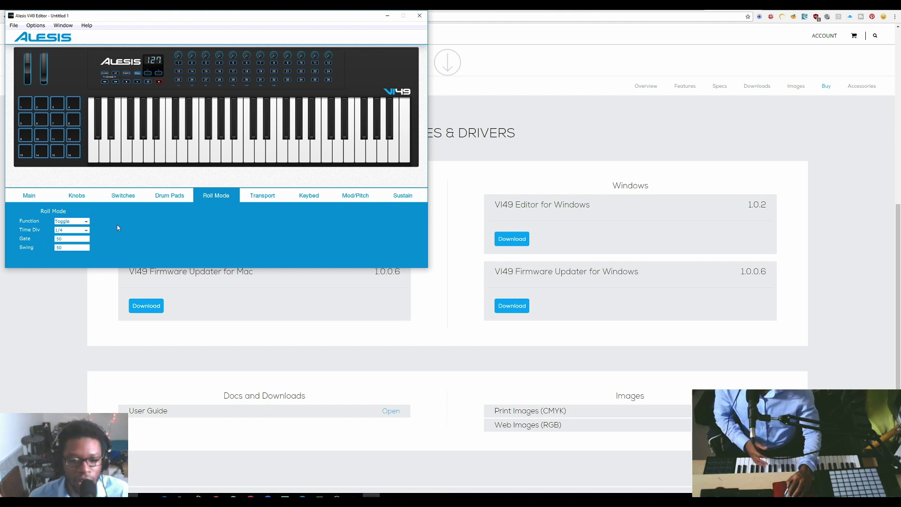
{"action": "left_click", "coordinate": [86, 221]}
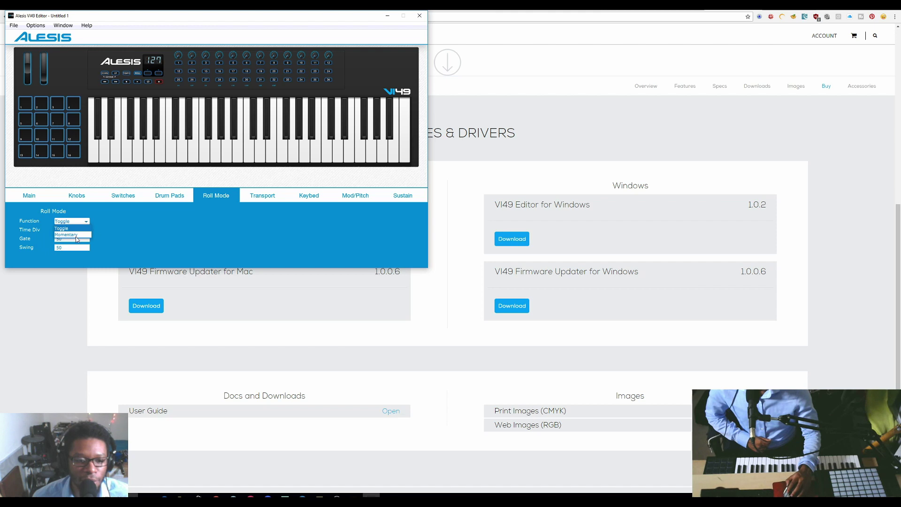
{"action": "left_click", "coordinate": [78, 235]}
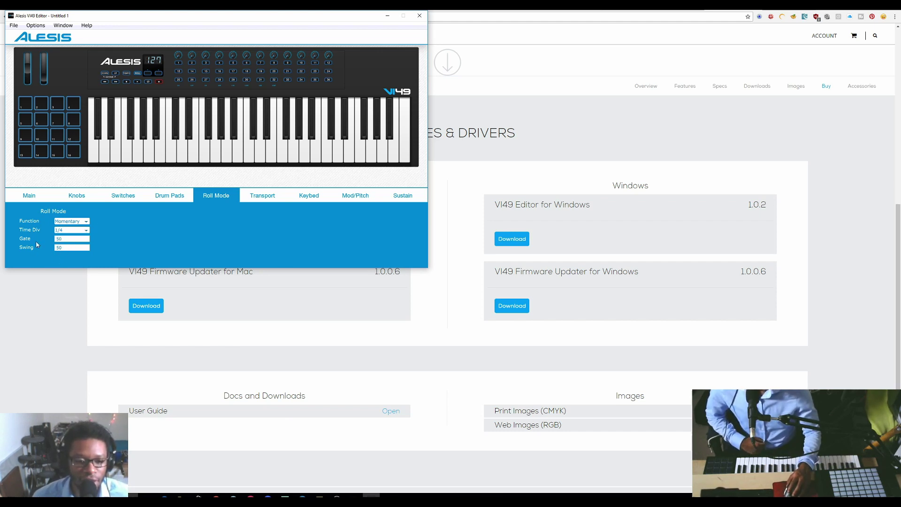
{"action": "left_click", "coordinate": [266, 197]}
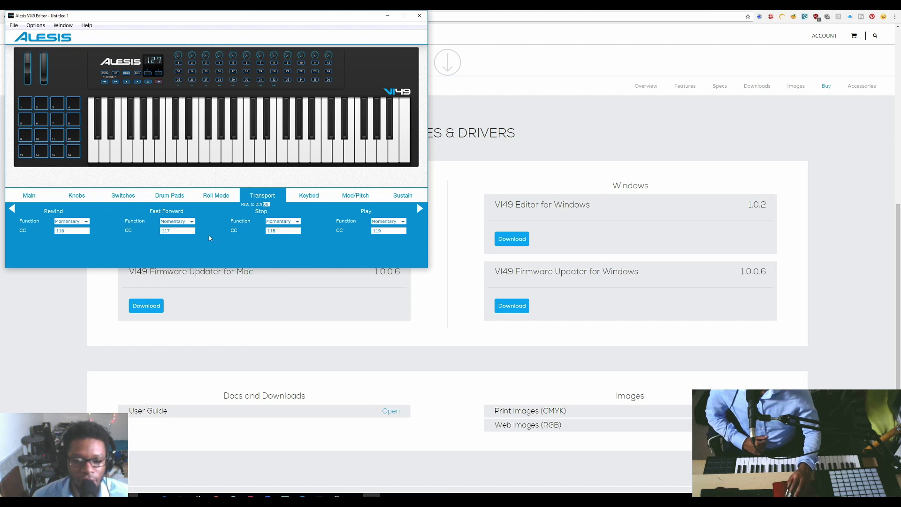
- On the Keybed tab, switch Split Mode on, then set it back to Off
{"action": "left_click", "coordinate": [310, 197]}
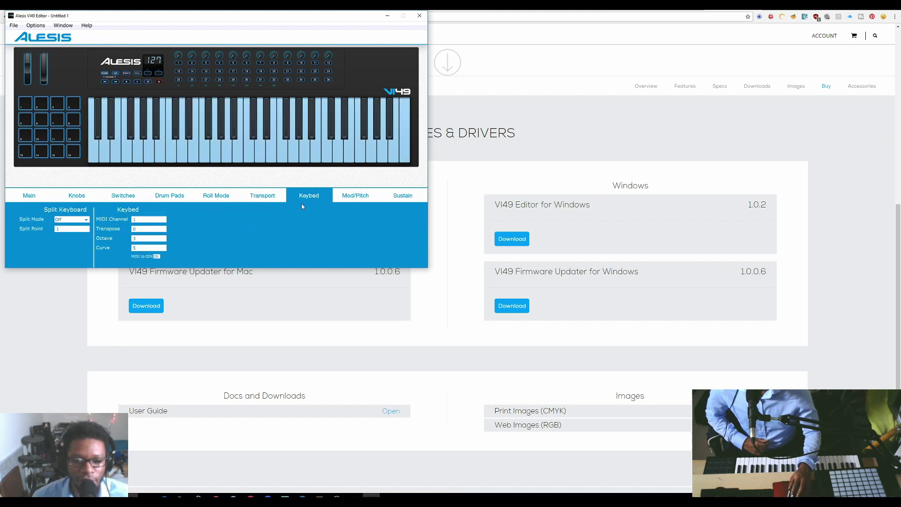
{"action": "left_click", "coordinate": [85, 219]}
{"action": "left_click", "coordinate": [78, 227]}
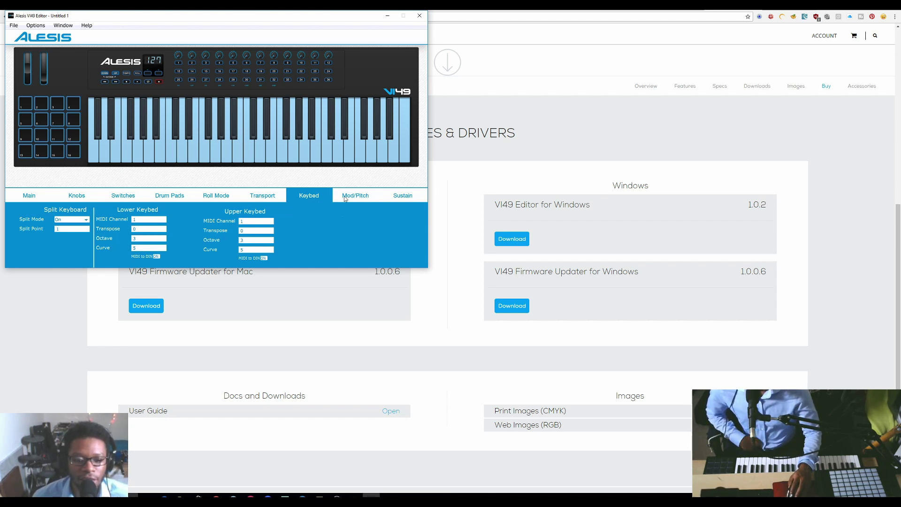
{"action": "left_click", "coordinate": [73, 219]}
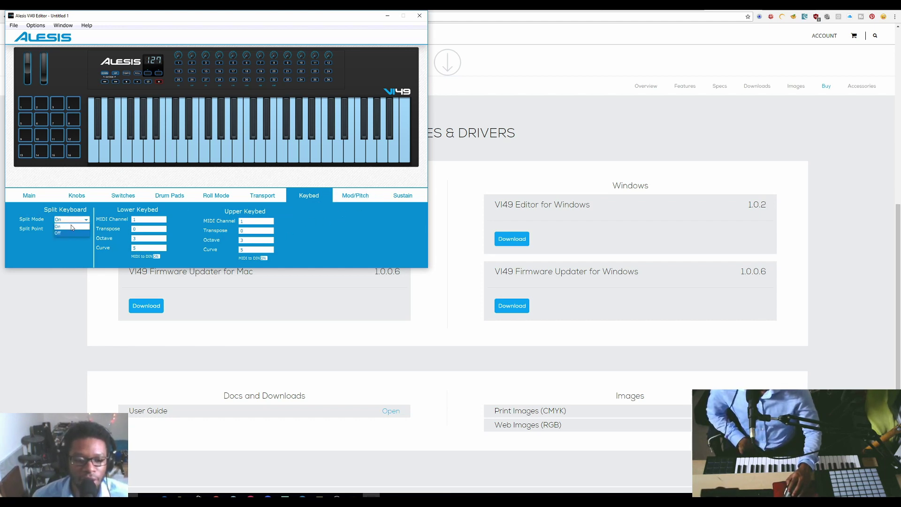
{"action": "left_click", "coordinate": [66, 234]}
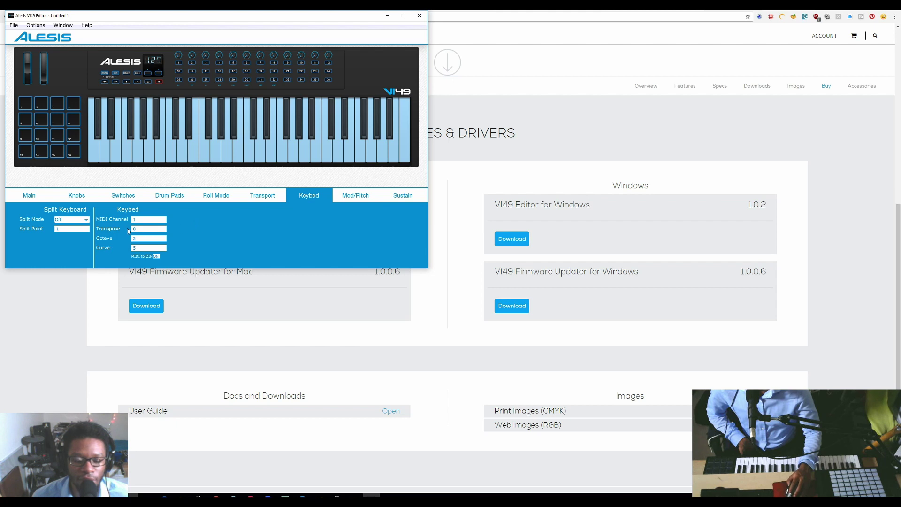
- Flip through the Mod/Pitch, Sustain, Keybed, Roll Mode and Transport tabs, ending on Keybed
{"action": "left_click", "coordinate": [344, 196]}
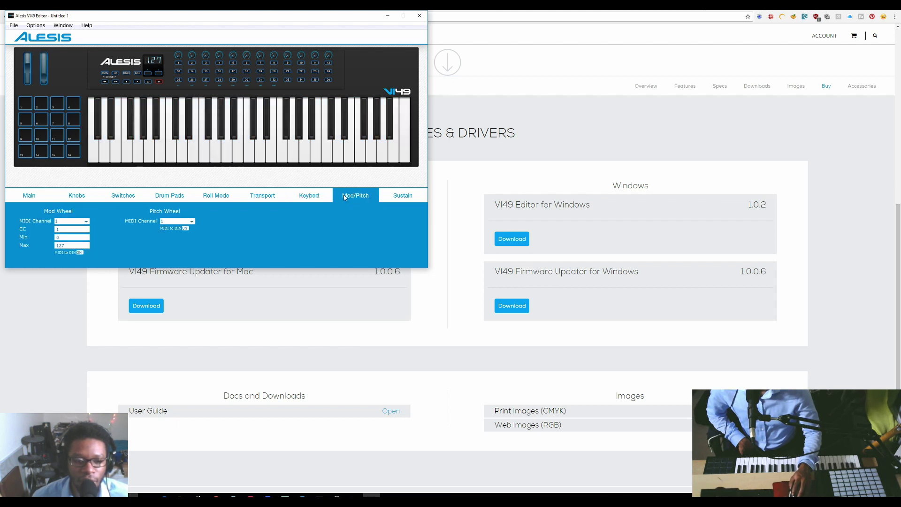
{"action": "left_click", "coordinate": [385, 197]}
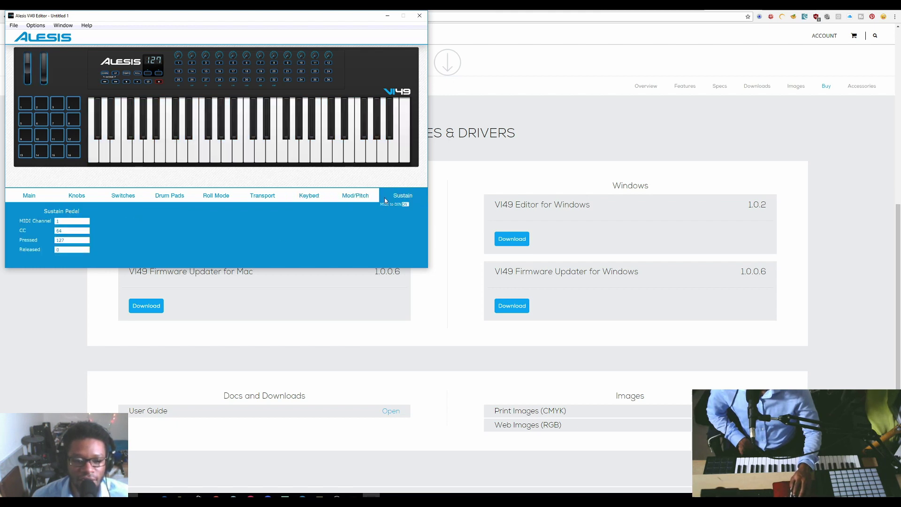
{"action": "left_click", "coordinate": [359, 196]}
{"action": "left_click", "coordinate": [306, 197]}
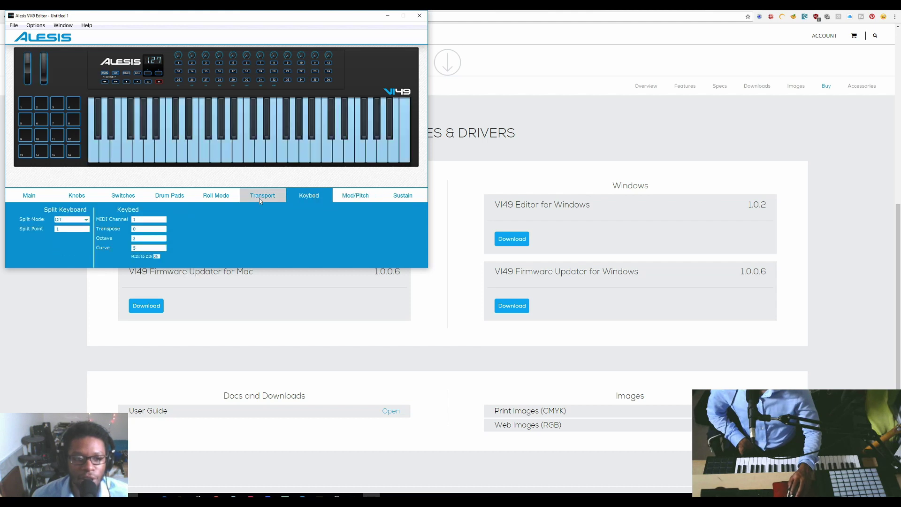
{"action": "left_click", "coordinate": [233, 197]}
{"action": "left_click", "coordinate": [262, 197]}
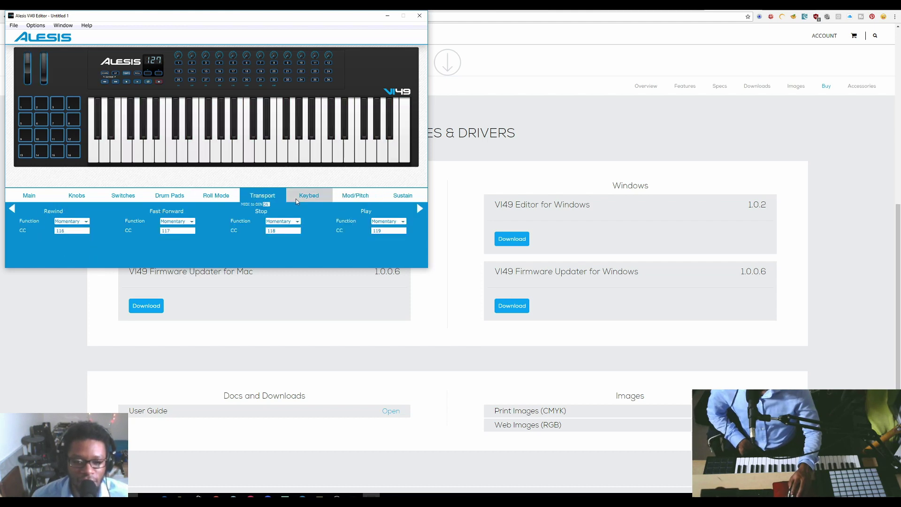
{"action": "left_click", "coordinate": [297, 198]}
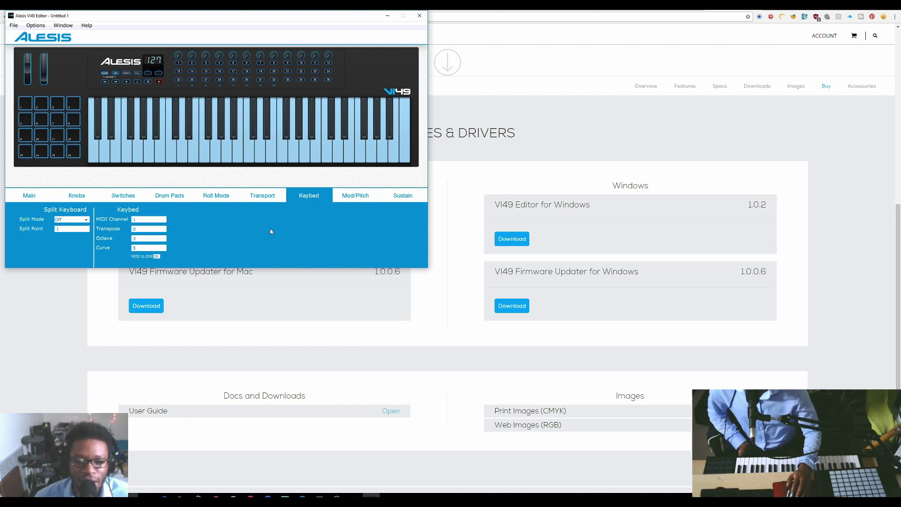
- Review Transport, Roll Mode and Drum Pads, then step through to Sustain and settle on Mod/Pitch
{"action": "left_click", "coordinate": [267, 196]}
{"action": "left_click", "coordinate": [220, 201]}
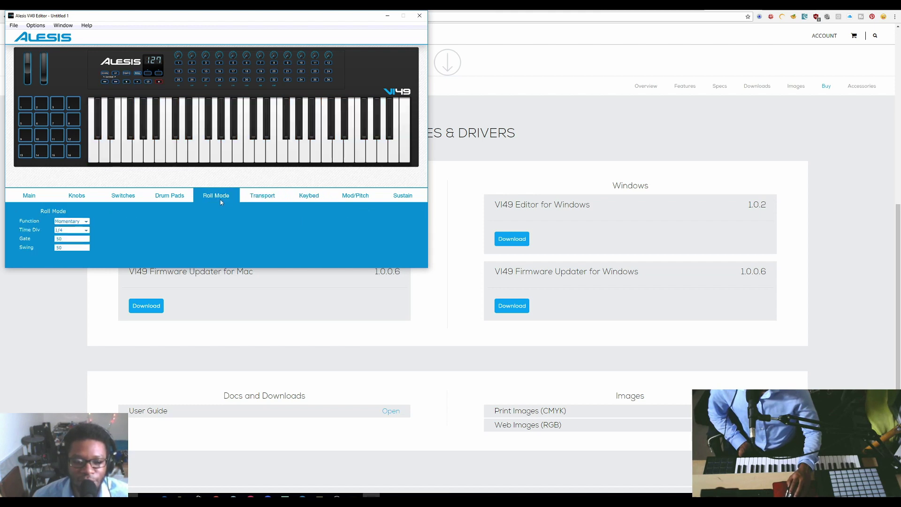
{"action": "left_click", "coordinate": [179, 198]}
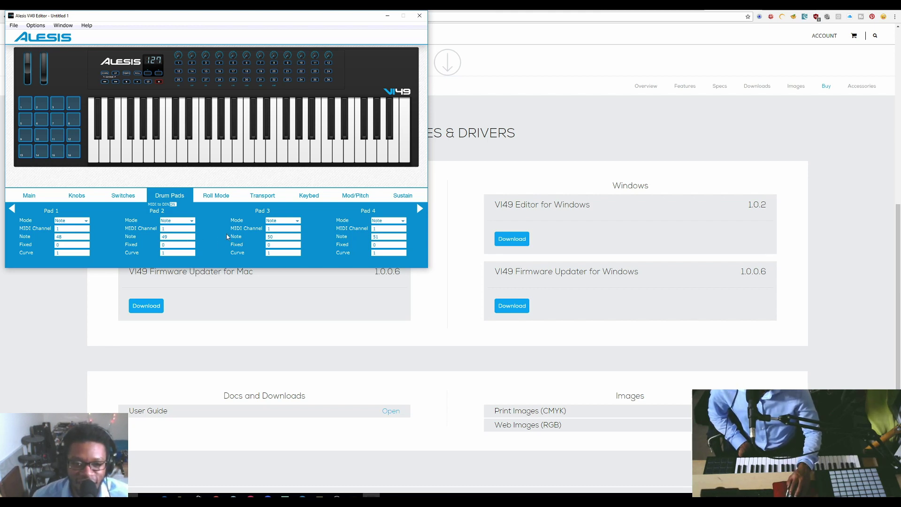
{"action": "left_click", "coordinate": [219, 201]}
{"action": "left_click", "coordinate": [263, 196]}
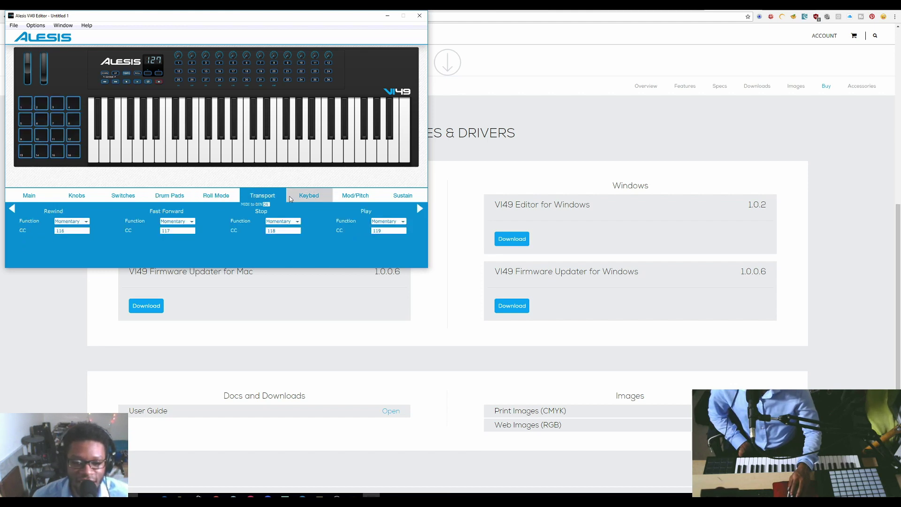
{"action": "left_click", "coordinate": [308, 196]}
{"action": "left_click", "coordinate": [350, 194]}
{"action": "left_click", "coordinate": [387, 195]}
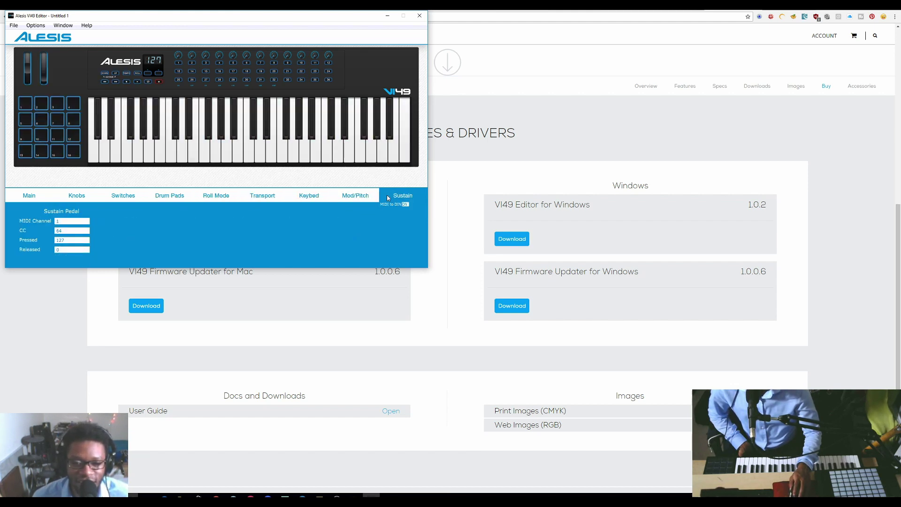
{"action": "left_click", "coordinate": [365, 197]}
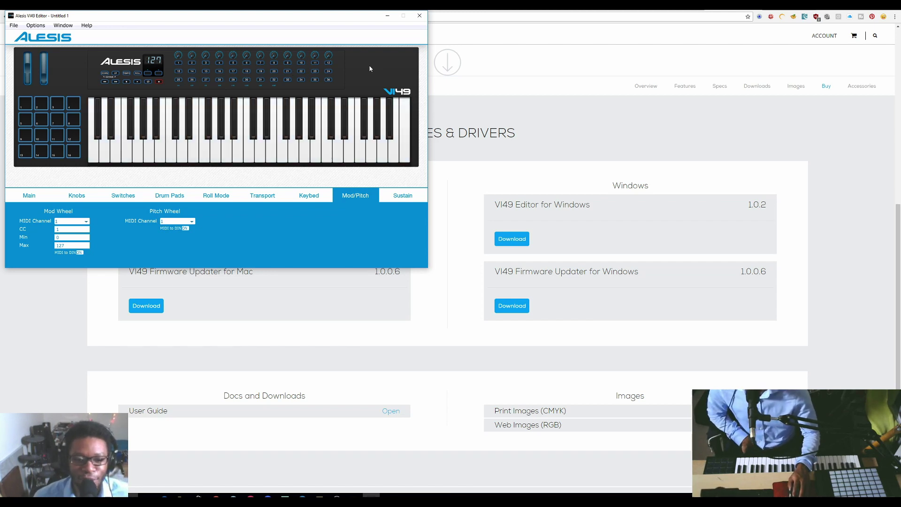
- Return to the Drum Pads tab, then open the File menu and close it without choosing anything
{"action": "left_click", "coordinate": [169, 195]}
{"action": "left_click", "coordinate": [14, 25]}
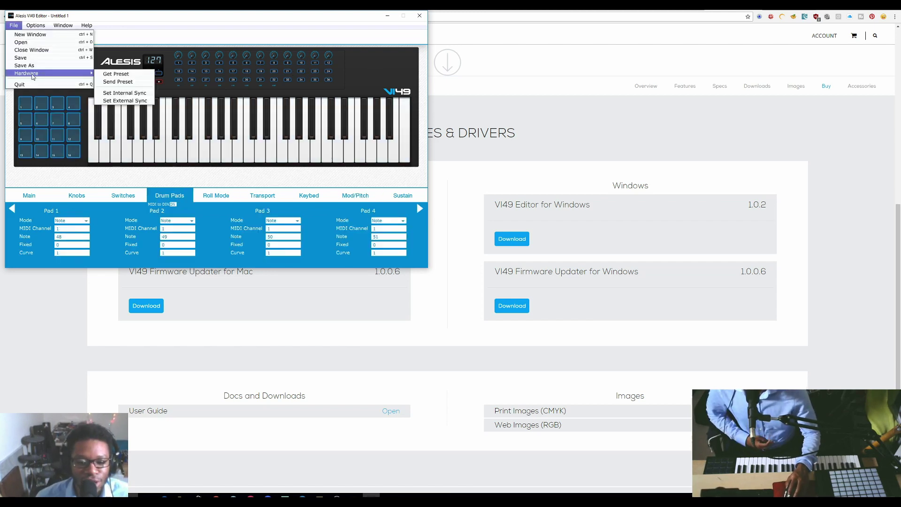
{"action": "left_click", "coordinate": [113, 211]}
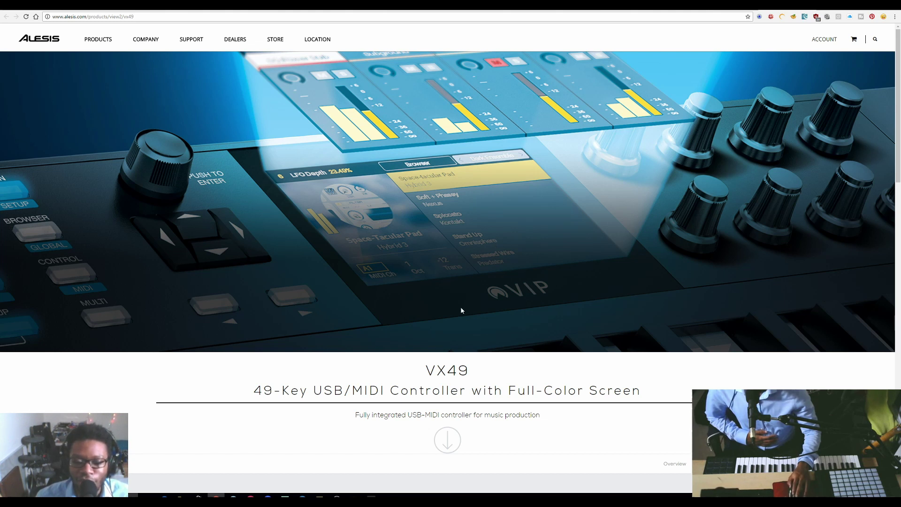
- Scroll up and down through the VX49 product page's overview sections
{"action": "scroll", "coordinate": [462, 310], "scroll_direction": "down", "scroll_amount": 2}
{"action": "scroll", "coordinate": [496, 280], "scroll_direction": "down", "scroll_amount": 3}
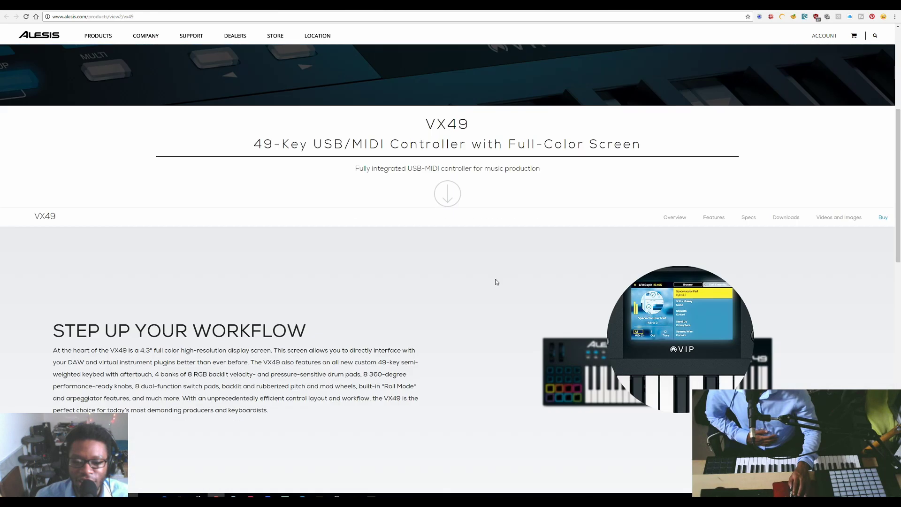
{"action": "scroll", "coordinate": [478, 244], "scroll_direction": "down", "scroll_amount": 3}
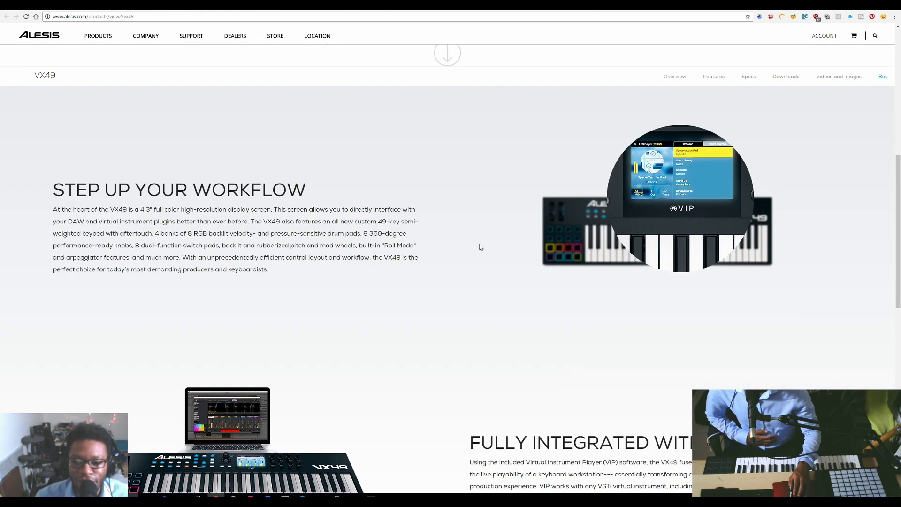
{"action": "scroll", "coordinate": [477, 238], "scroll_direction": "down", "scroll_amount": 3}
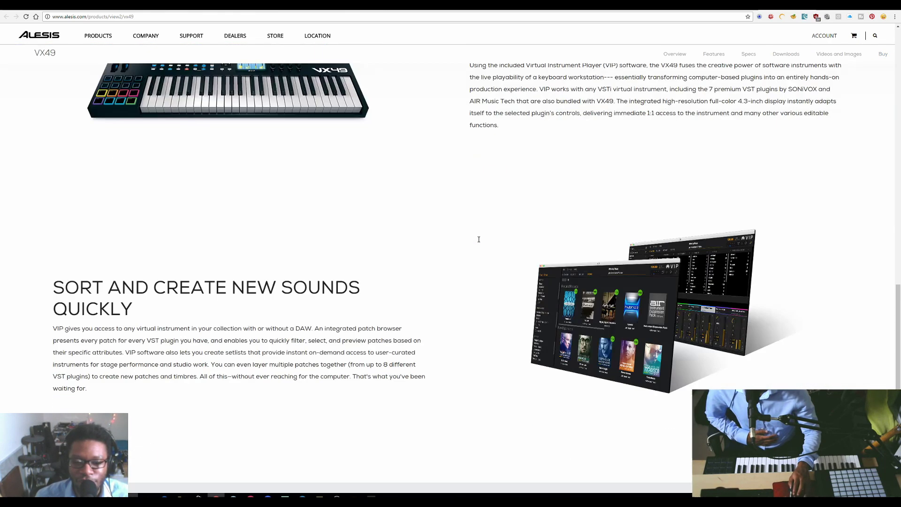
{"action": "scroll", "coordinate": [483, 236], "scroll_direction": "up", "scroll_amount": 4}
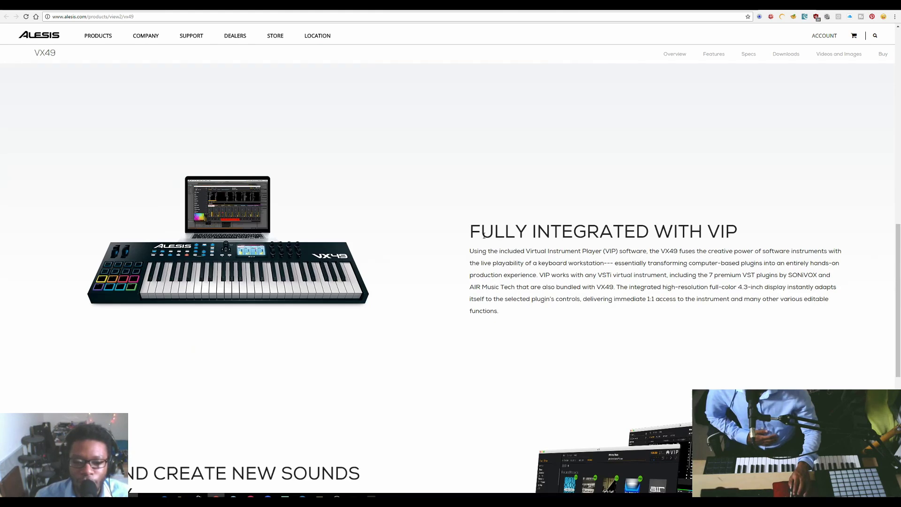
{"action": "scroll", "coordinate": [484, 236], "scroll_direction": "up", "scroll_amount": 4}
{"action": "scroll", "coordinate": [485, 237], "scroll_direction": "down", "scroll_amount": 10}
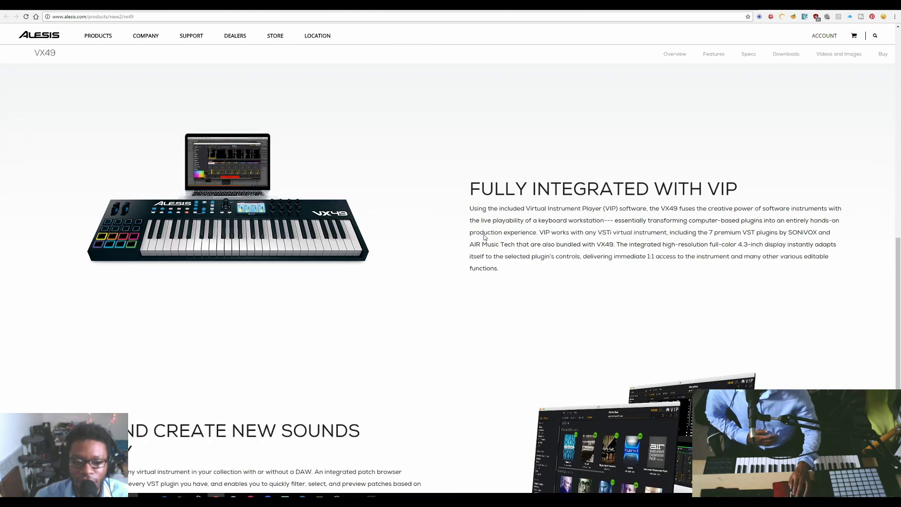
{"action": "scroll", "coordinate": [507, 242], "scroll_direction": "up", "scroll_amount": 8}
{"action": "scroll", "coordinate": [507, 242], "scroll_direction": "up", "scroll_amount": 8}
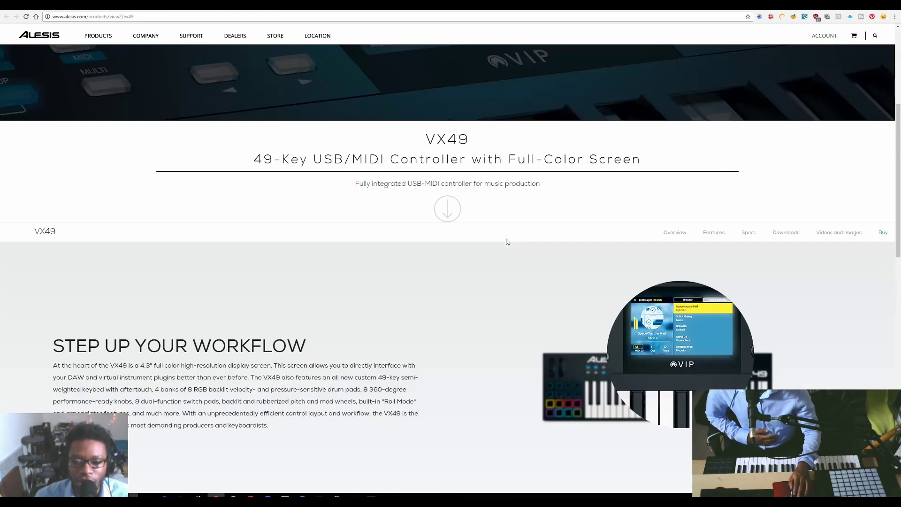
{"action": "scroll", "coordinate": [624, 319], "scroll_direction": "down", "scroll_amount": 4}
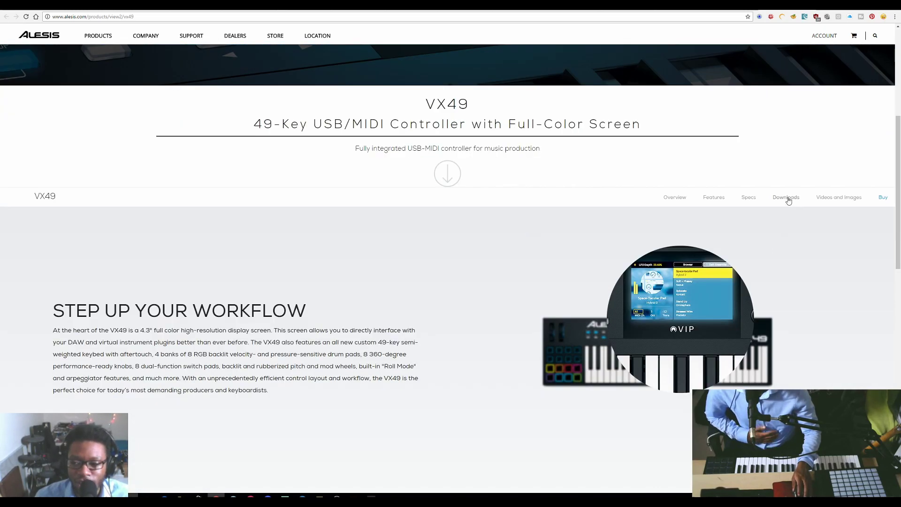
- Check the VX49 Downloads section, return to Overview, and scroll to the Features section
{"action": "left_click", "coordinate": [787, 199]}
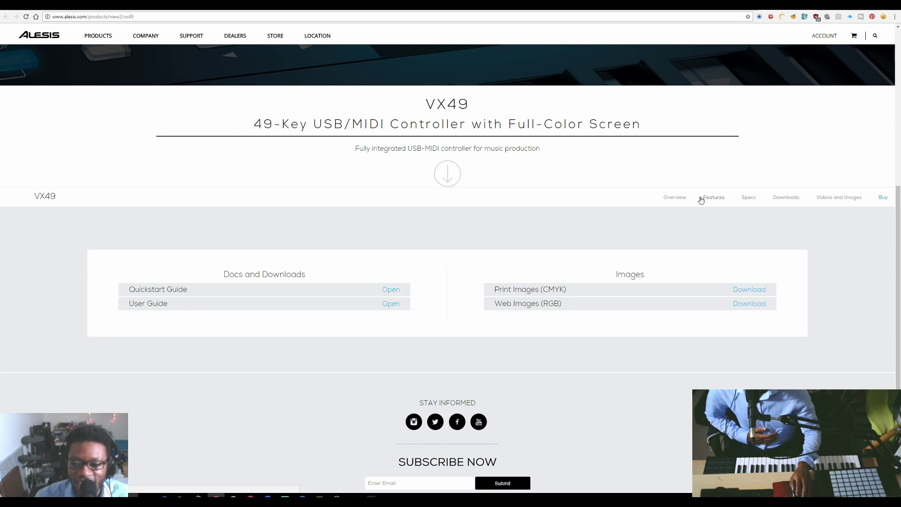
{"action": "left_click", "coordinate": [675, 199]}
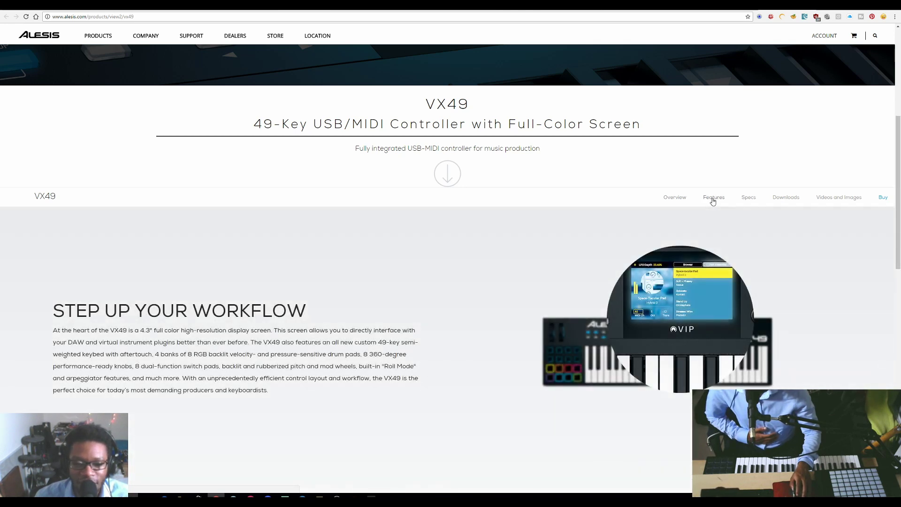
{"action": "scroll", "coordinate": [523, 312], "scroll_direction": "down", "scroll_amount": 5}
{"action": "scroll", "coordinate": [657, 296], "scroll_direction": "down", "scroll_amount": 4}
{"action": "scroll", "coordinate": [657, 296], "scroll_direction": "down", "scroll_amount": 6}
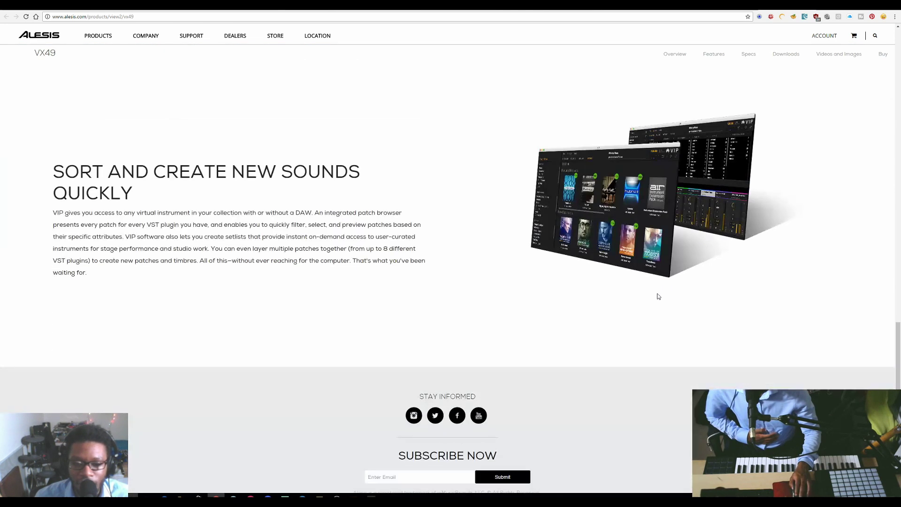
{"action": "scroll", "coordinate": [683, 296], "scroll_direction": "up", "scroll_amount": 10}
{"action": "scroll", "coordinate": [679, 292], "scroll_direction": "up", "scroll_amount": 5}
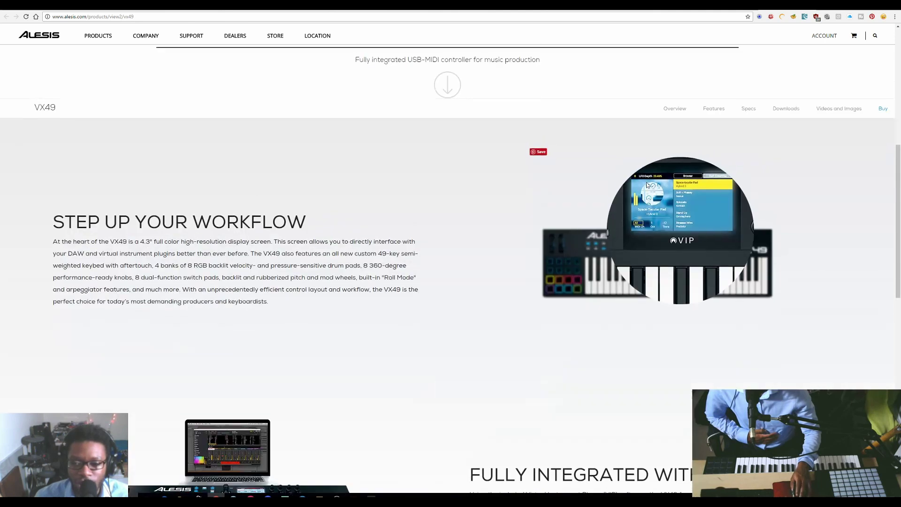
{"action": "left_click", "coordinate": [709, 201]}
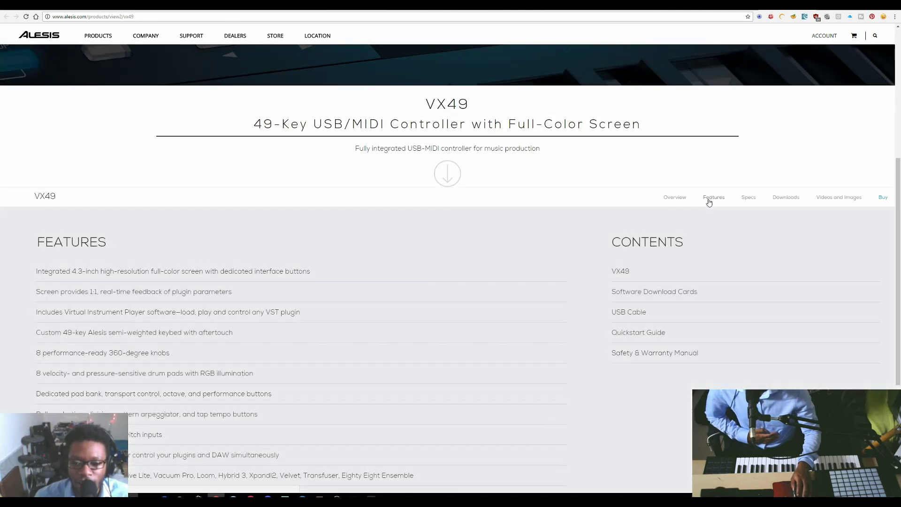
{"action": "scroll", "coordinate": [693, 269], "scroll_direction": "down", "scroll_amount": 2}
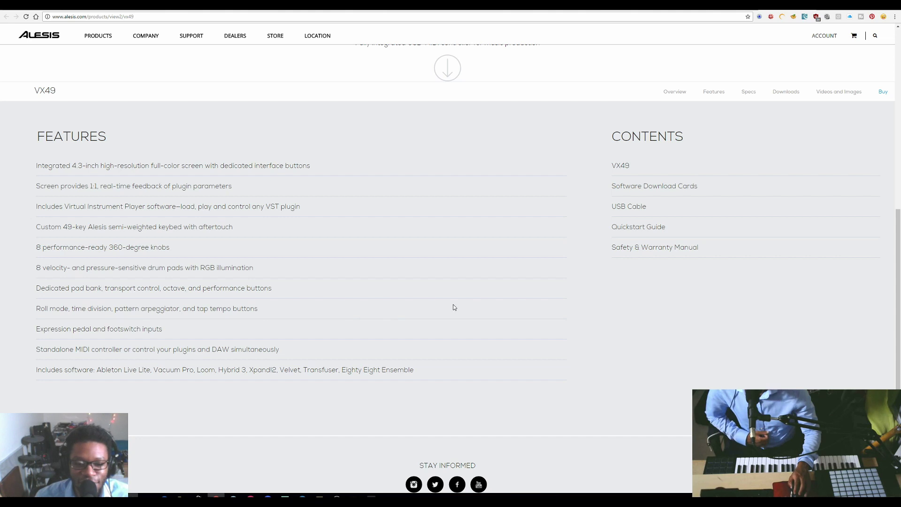
{"action": "scroll", "coordinate": [454, 307], "scroll_direction": "up", "scroll_amount": 2}
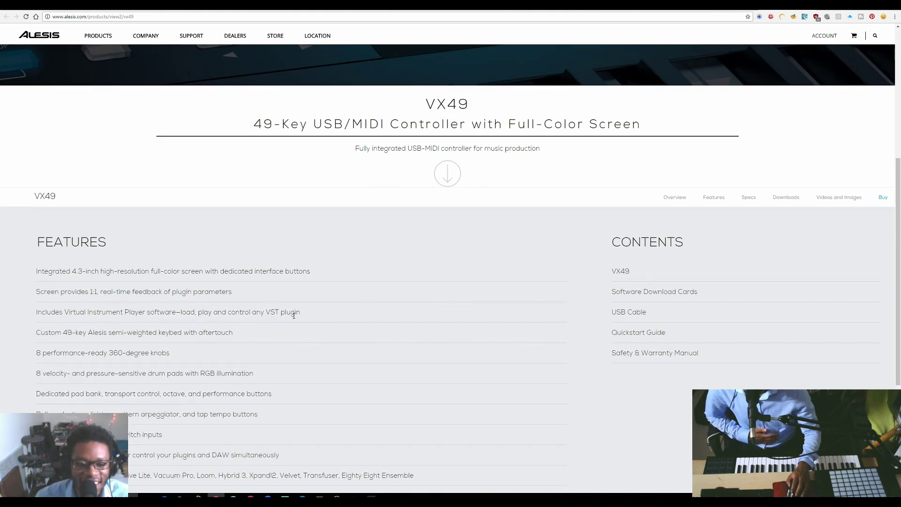
{"action": "scroll", "coordinate": [470, 314], "scroll_direction": "up", "scroll_amount": 1}
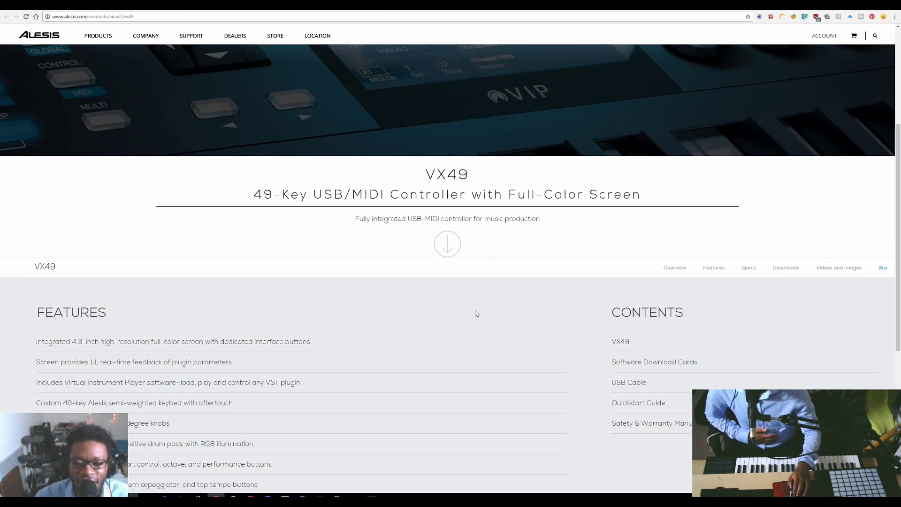
{"action": "scroll", "coordinate": [404, 317], "scroll_direction": "down", "scroll_amount": 3}
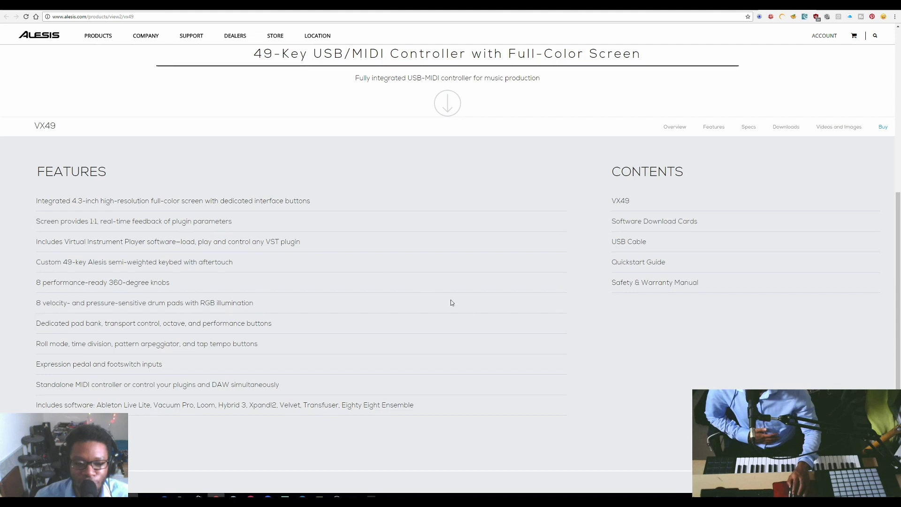
{"action": "scroll", "coordinate": [451, 302], "scroll_direction": "up", "scroll_amount": 4}
{"action": "scroll", "coordinate": [410, 341], "scroll_direction": "up", "scroll_amount": 2}
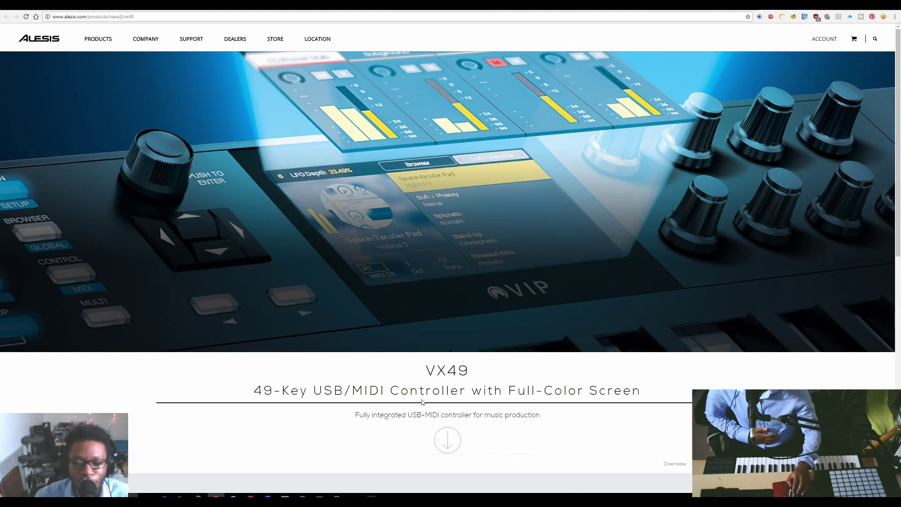
{"action": "scroll", "coordinate": [511, 398], "scroll_direction": "down", "scroll_amount": 2}
{"action": "scroll", "coordinate": [505, 249], "scroll_direction": "down", "scroll_amount": 1}
{"action": "scroll", "coordinate": [467, 235], "scroll_direction": "down", "scroll_amount": 3}
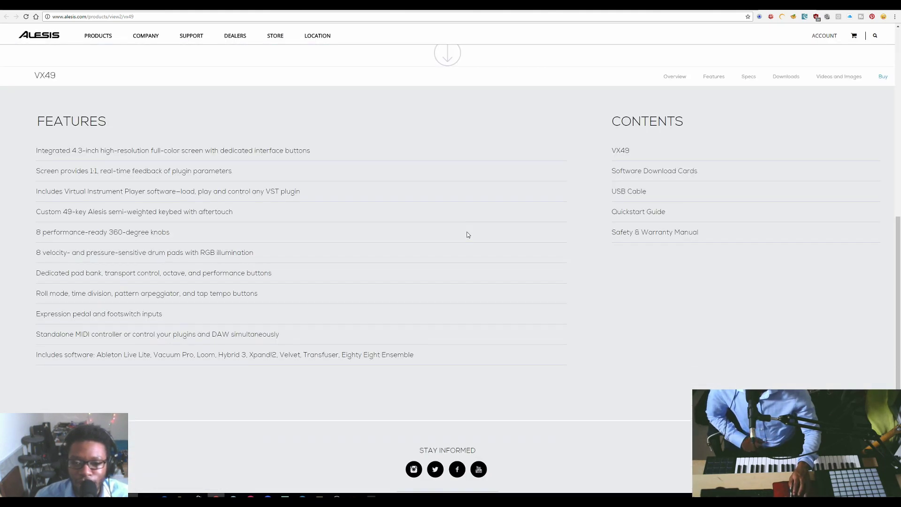
{"action": "scroll", "coordinate": [468, 235], "scroll_direction": "up", "scroll_amount": 3}
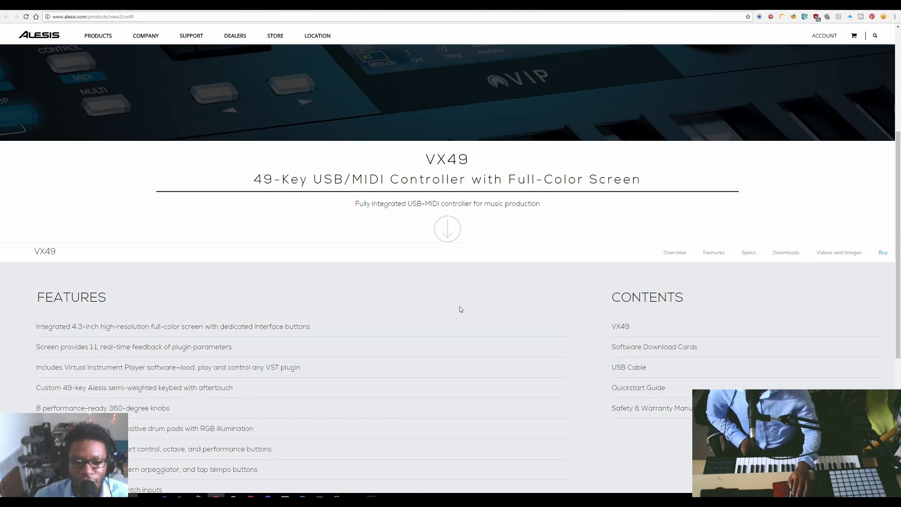
{"action": "left_click_drag", "start_coordinate": [421, 156], "coordinate": [529, 155]}
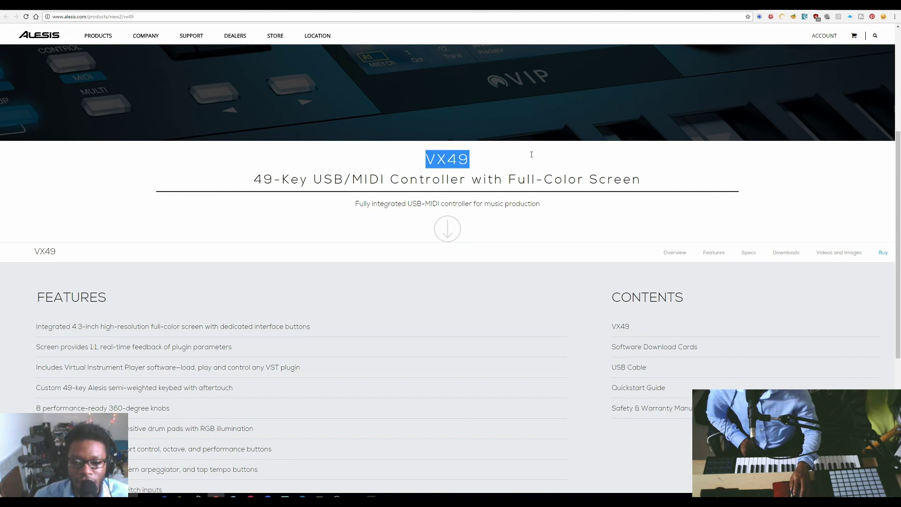
{"action": "left_click", "coordinate": [522, 230]}
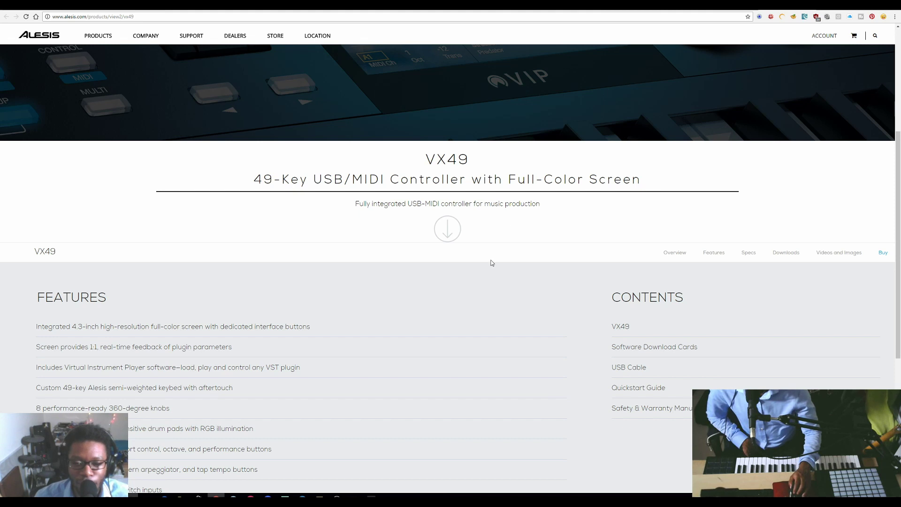
{"action": "scroll", "coordinate": [491, 258], "scroll_direction": "up", "scroll_amount": 5}
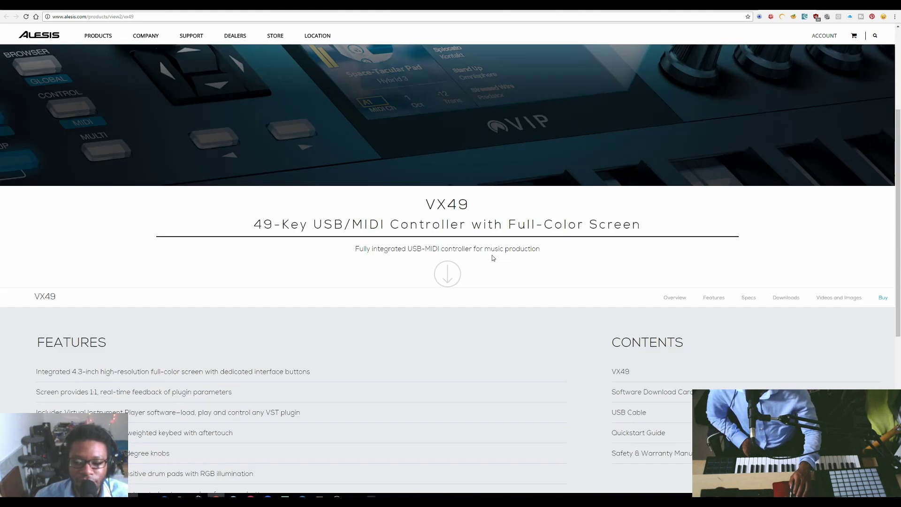